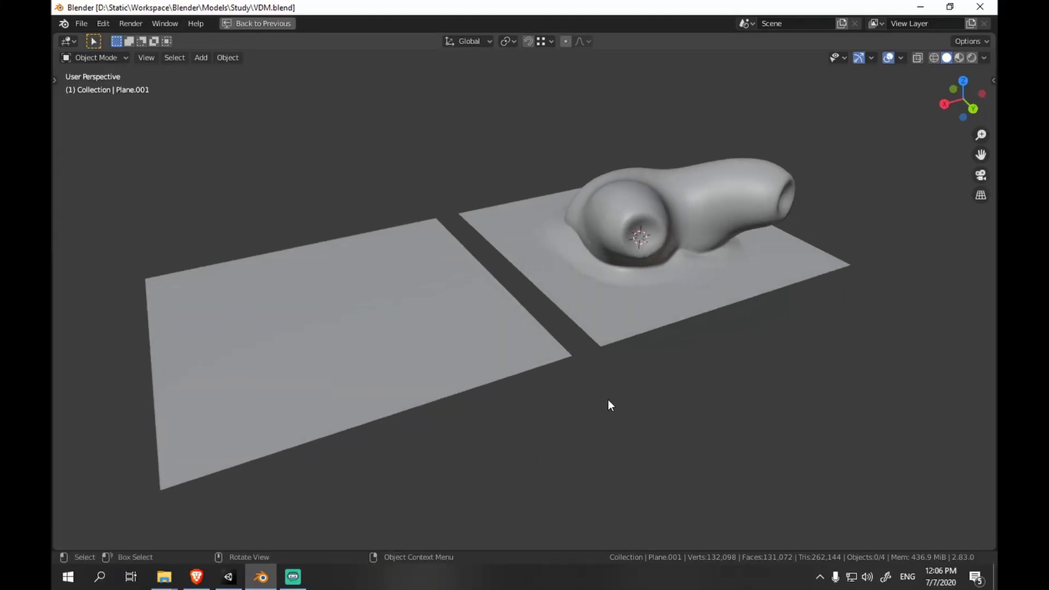
key(z)
click(599, 314)
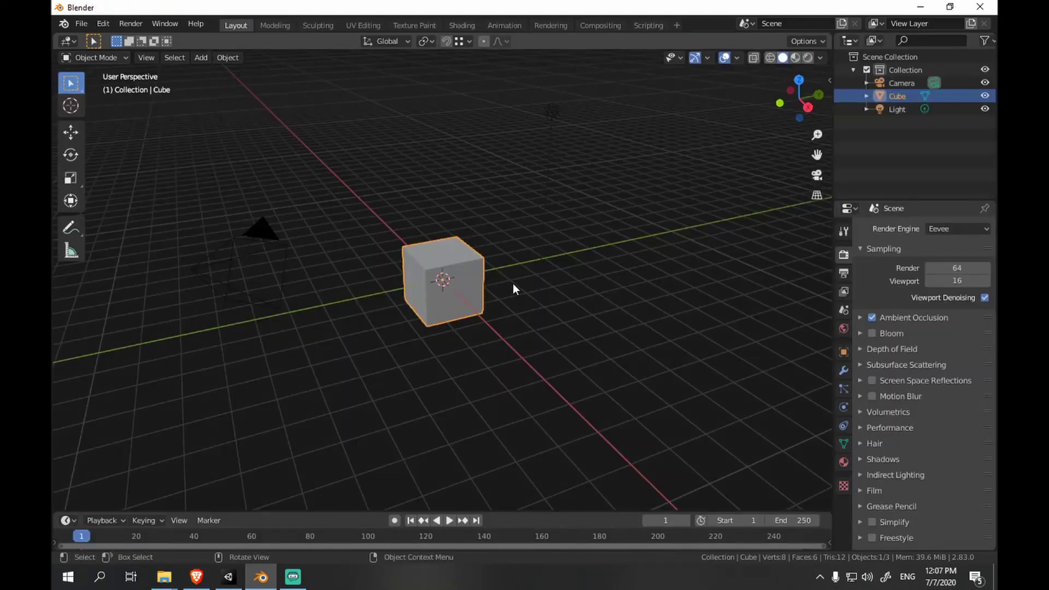
- Delete the default cube and add a plane in its place
key(Delete)
key(shift+a)
mouse_move(520, 284)
click(556, 284)
- Give the plane a Subdivision Surface modifier of type Simple with 6 viewport subdivisions and apply it
click(843, 370)
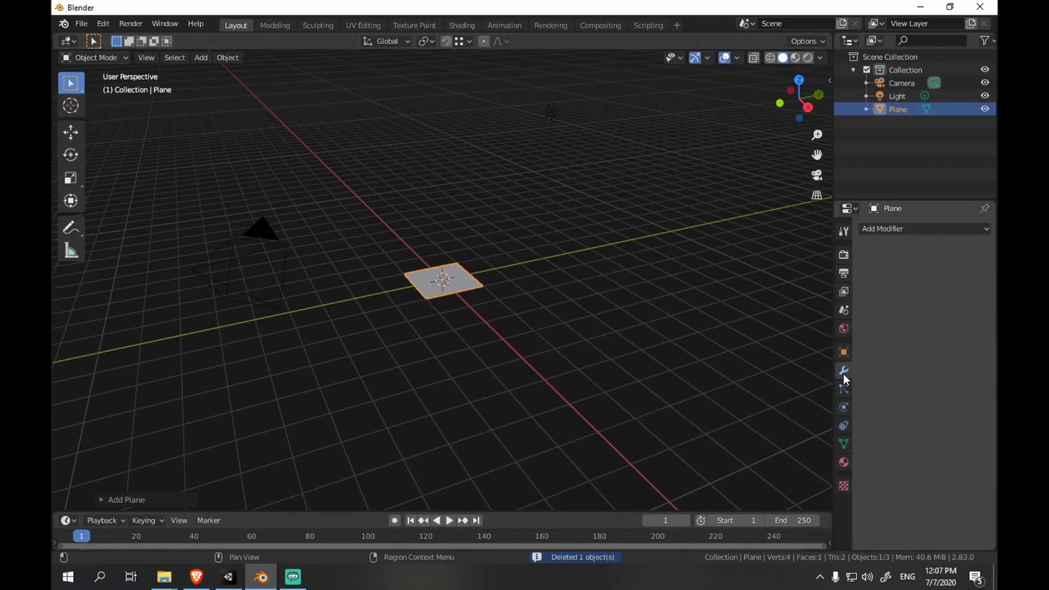
key(ctrl+1)
click(945, 289)
click(887, 342)
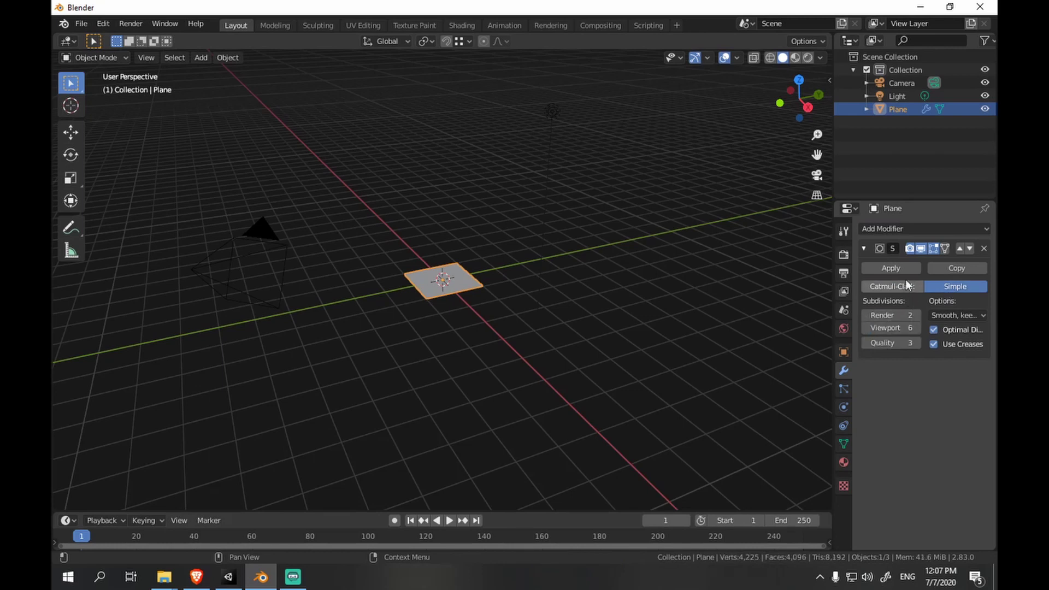
click(896, 267)
- Sculpt a rounded bump from the plane's centre with the Inflate/Deflate brush and shape it into a rock with the Scrape/Peaks brush
scroll(559, 258, up, 5)
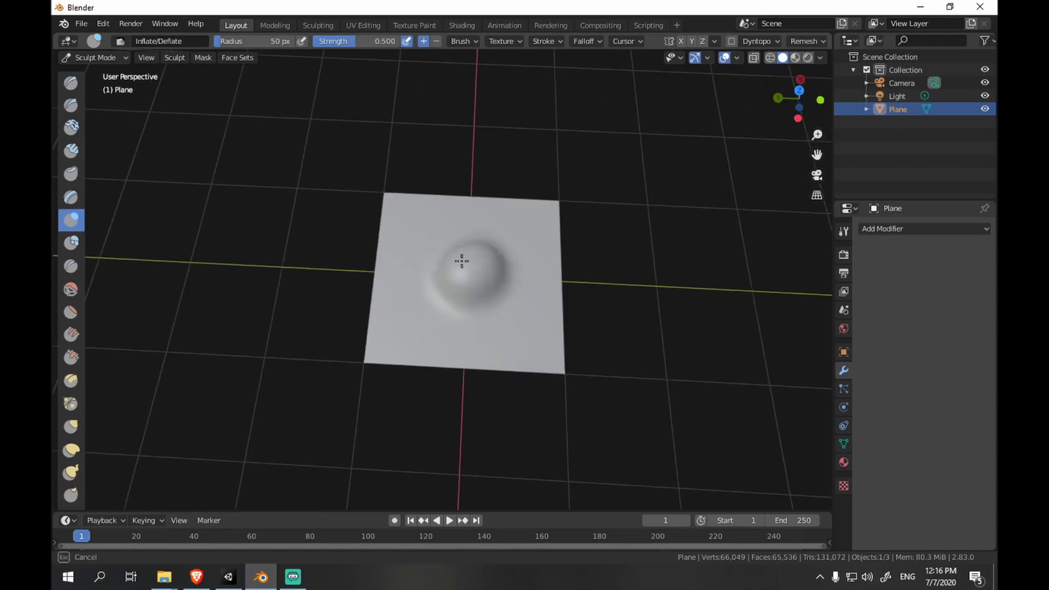
mouse_move(461, 260)
middle_down()
mouse_move(480, 203)
mouse_move(428, 248)
mouse_move(458, 263)
mouse_move(453, 219)
middle_up()
scroll(433, 145, up, 4)
key(shift+c)
drag(437, 249, 536, 256)
mouse_move(536, 257)
middle_down()
mouse_move(499, 293)
mouse_move(447, 288)
mouse_move(453, 253)
middle_up()
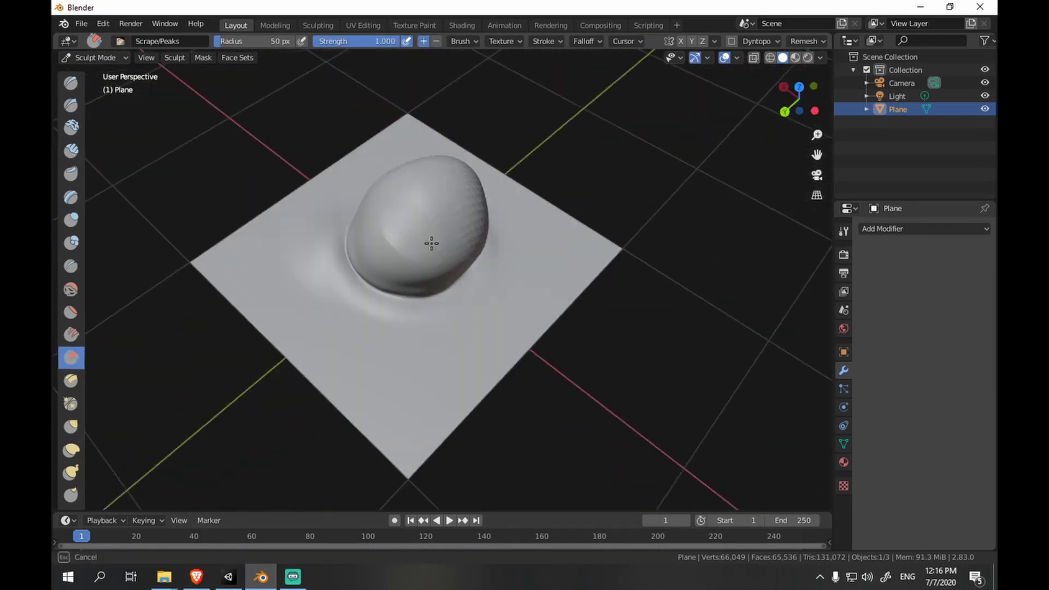
mouse_move(431, 241)
middle_down()
mouse_move(414, 265)
mouse_move(458, 329)
mouse_move(445, 357)
middle_up()
mouse_move(473, 312)
middle_down()
mouse_move(475, 334)
mouse_move(428, 344)
mouse_move(523, 361)
mouse_move(342, 309)
mouse_move(501, 300)
mouse_move(438, 229)
mouse_move(433, 309)
mouse_move(382, 302)
mouse_move(408, 207)
mouse_move(424, 288)
mouse_move(423, 206)
mouse_move(423, 307)
mouse_move(433, 271)
mouse_move(448, 297)
mouse_move(419, 281)
mouse_move(451, 316)
mouse_move(402, 307)
mouse_move(466, 297)
mouse_move(463, 274)
mouse_move(499, 292)
mouse_move(503, 359)
mouse_move(468, 304)
mouse_move(607, 344)
middle_up()
- In face selection mode, circle-select the flat faces of the plane surrounding the sculpted rock
key(Tab)
middle_drag(486, 243, 531, 276)
scroll(531, 277, down, 3)
key(3)
key(alt+a)
key(c)
mouse_move(604, 227)
mouse_down()
mouse_move(644, 351)
mouse_move(399, 297)
mouse_up()
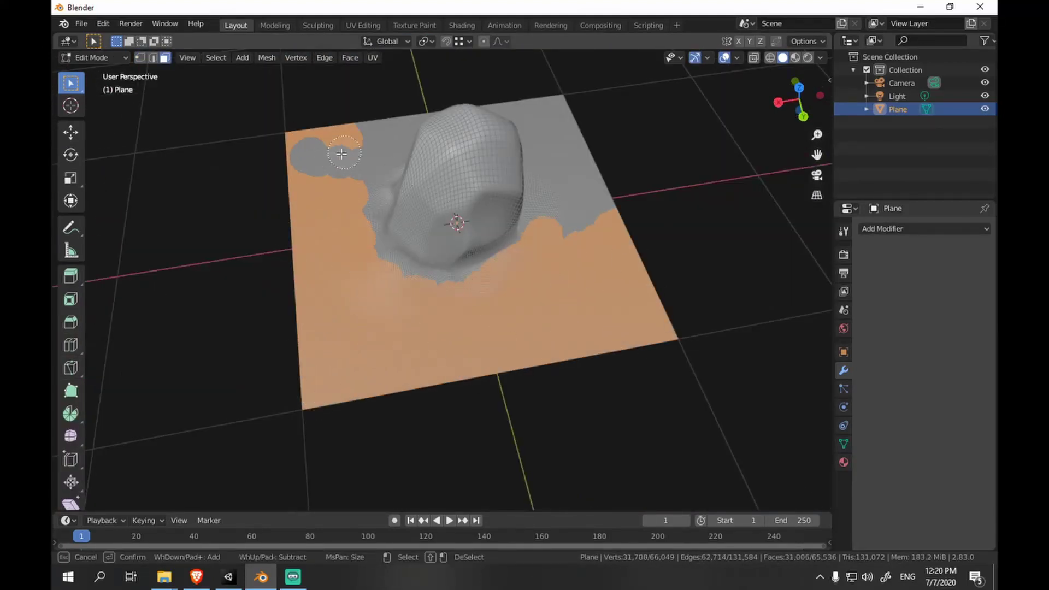
drag(359, 150, 308, 161)
middle_drag(309, 162, 91, 164)
mouse_move(512, 405)
mouse_down()
mouse_move(543, 311)
mouse_move(328, 276)
mouse_move(480, 304)
mouse_up()
right_click(554, 204)
- Add the remaining base faces to the selection and flatten them by scaling to 0 along Z with proportional editing
mouse_move(554, 204)
middle_down()
mouse_move(424, 233)
mouse_move(426, 216)
middle_up()
scroll(437, 219, up, 3)
middle_drag(618, 298, 449, 243)
scroll(529, 319, up, 1)
key(c)
drag(449, 243, 534, 219)
right_click(533, 219)
mouse_move(533, 219)
middle_down()
mouse_move(521, 230)
mouse_move(513, 219)
mouse_move(543, 222)
mouse_move(478, 183)
mouse_move(515, 264)
mouse_move(564, 255)
mouse_move(537, 285)
middle_up()
scroll(543, 222, down, 1)
key(o)
key(s)
key(z)
key(0)
click(548, 225)
- Inspect the sculpted rock and its flattened base from several angles, ending in object mode with the plane deselected
key(Tab)
scroll(515, 265, up, 4)
key(Tab)
scroll(532, 292, up, 5)
key(Tab)
key(Tab)
key(Tab)
mouse_move(516, 306)
mouse_down()
mouse_move(508, 274)
mouse_move(351, 418)
mouse_up()
scroll(533, 327, down, 6)
mouse_move(533, 328)
middle_down()
mouse_move(471, 388)
mouse_move(422, 284)
middle_up()
key(ctrl+Tab)
key(alt+a)
scroll(422, 283, down, 3)
scroll(407, 335, up, 3)
mouse_move(407, 335)
middle_down()
mouse_move(539, 231)
mouse_move(499, 181)
mouse_move(688, 185)
mouse_move(735, 206)
mouse_move(496, 73)
middle_up()
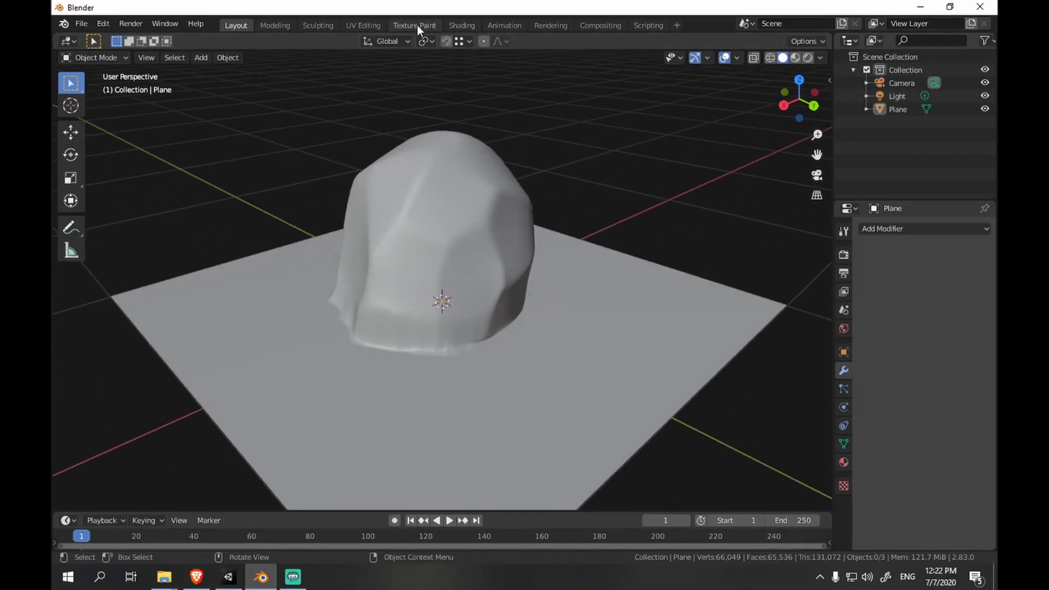
- Switch to the Shading workspace and show the sculpted plane in Rendered viewport shading
click(462, 26)
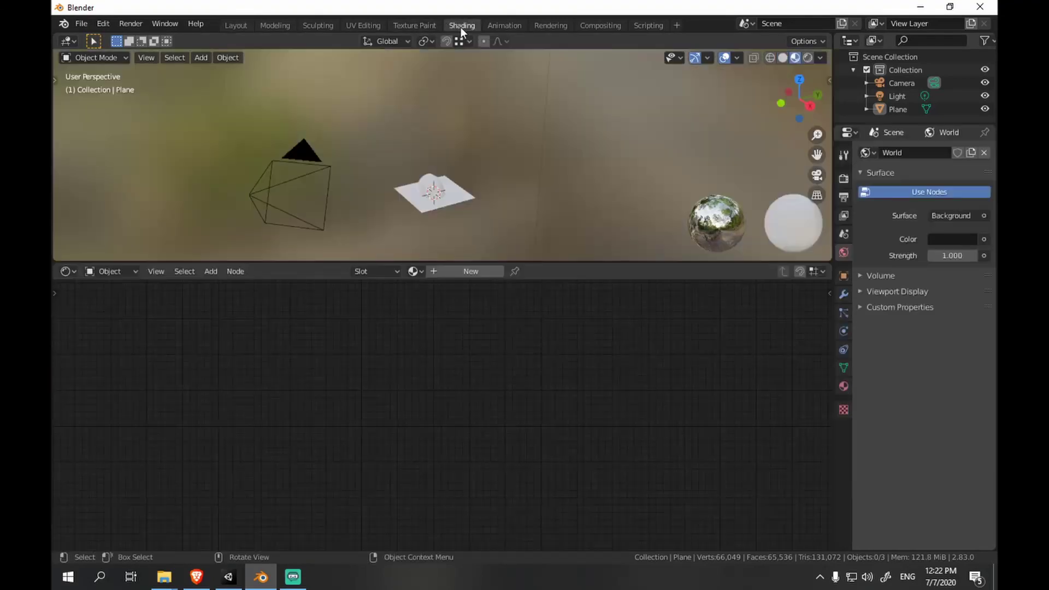
scroll(458, 163, up, 3)
shift+middle_drag(461, 134, 470, 55)
scroll(456, 182, up, 2)
key(z)
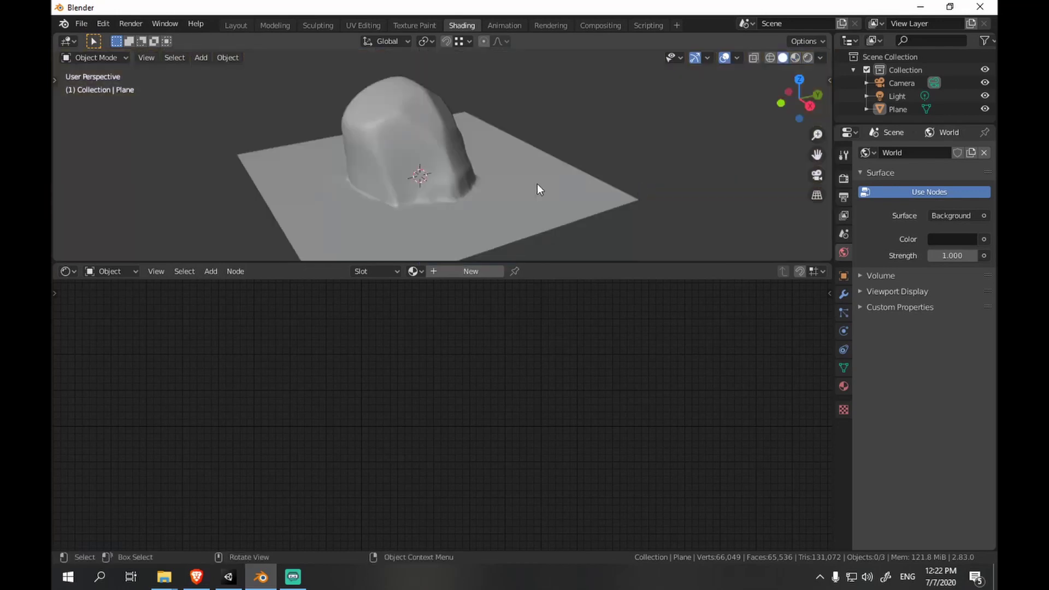
mouse_move(503, 194)
shift+middle_down()
mouse_move(497, 153)
mouse_move(439, 189)
shift+middle_up()
scroll(495, 155, down, 1)
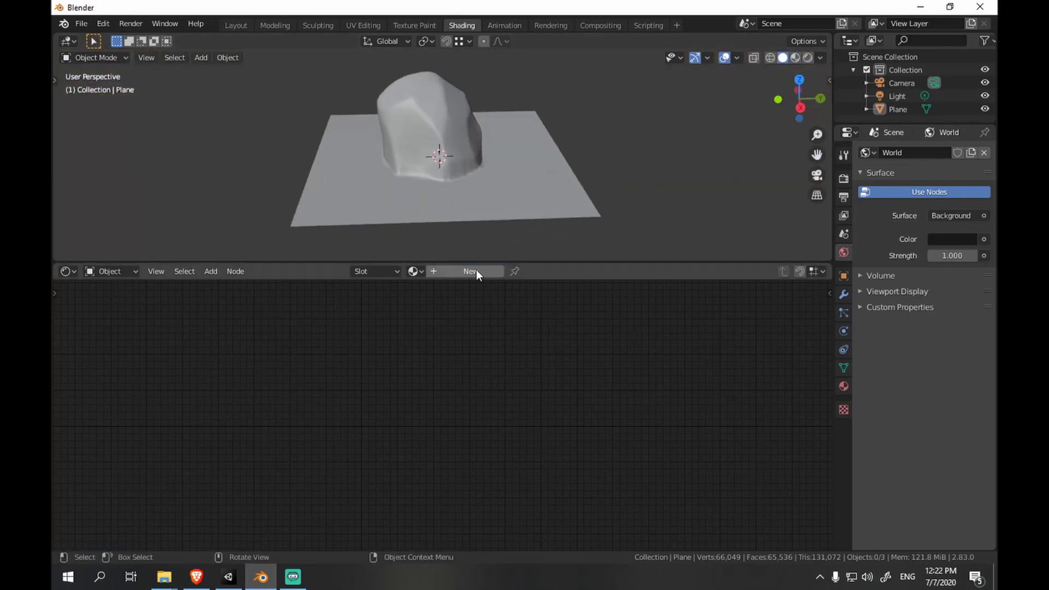
key(z)
click(419, 124)
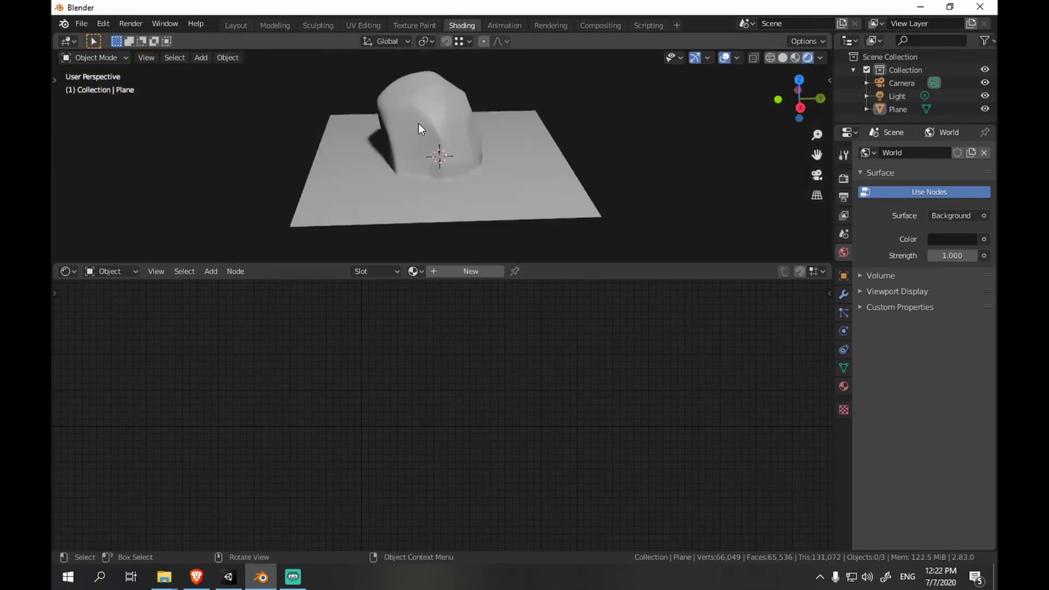
- Create a material for the rock plane and add a second plane beside it with a Simple subdivision modifier at 8 viewport levels
click(461, 271)
scroll(409, 155, down, 1)
key(shift+a)
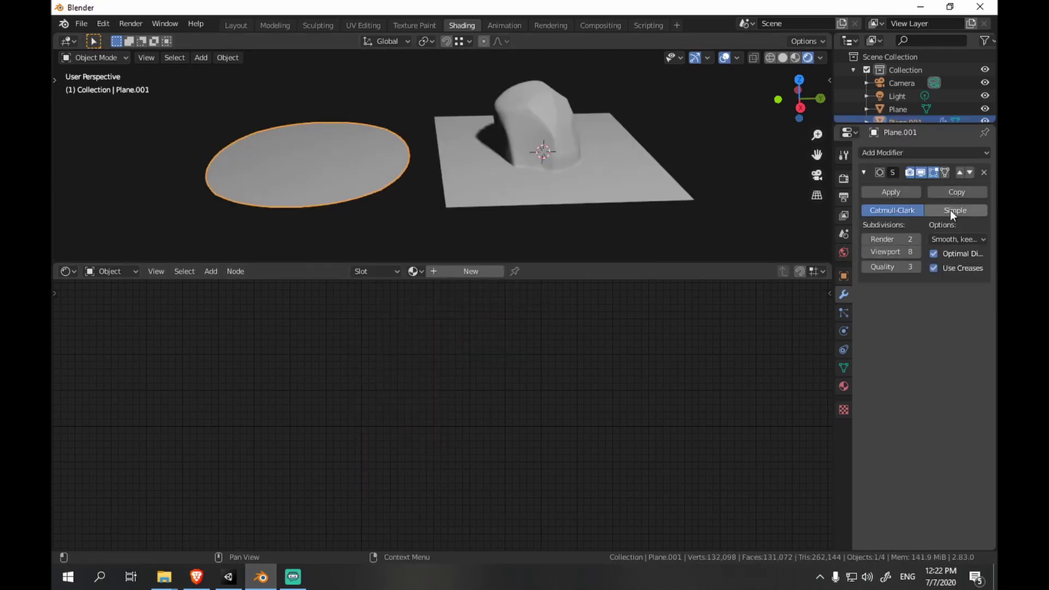
click(950, 211)
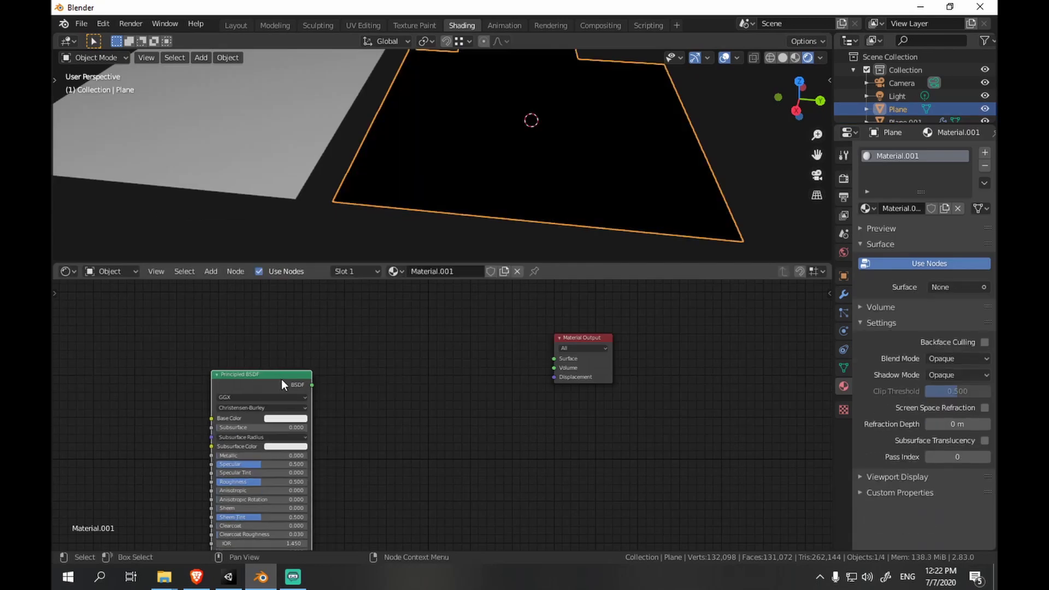
- Move the disconnected Principled BSDF node aside and add a Texture Coordinate node to the rock plane's material
drag(281, 379, 221, 412)
key(shift+a)
mouse_move(351, 391)
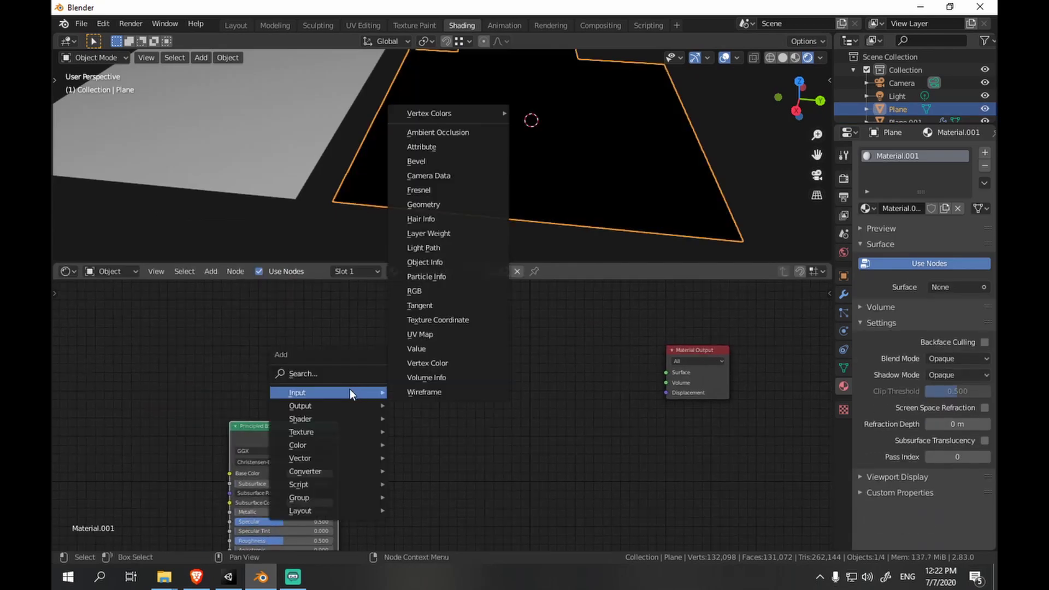
click(478, 322)
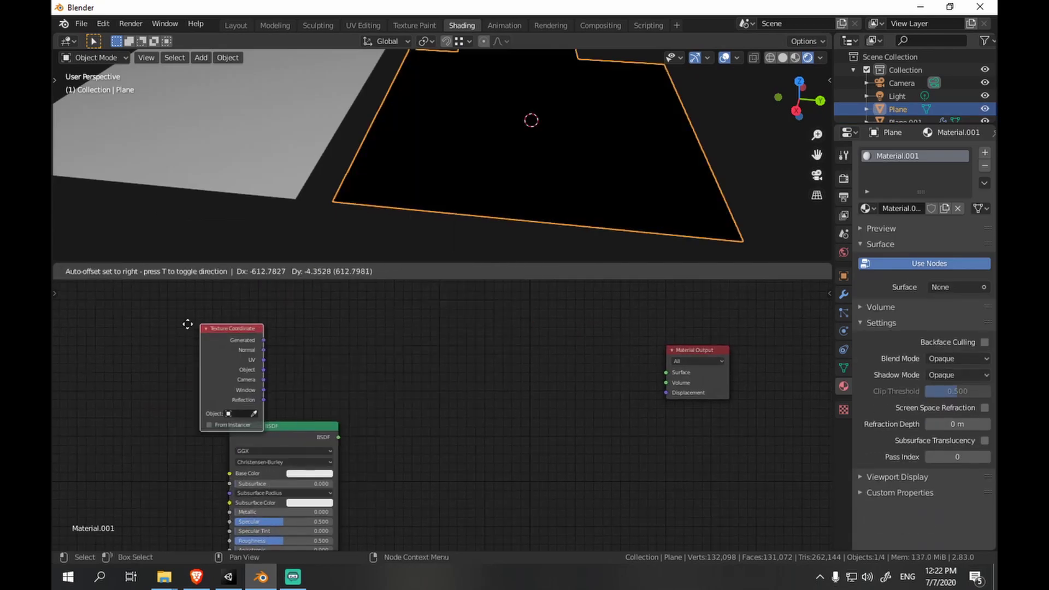
click(130, 312)
- Preview the UV and Object coordinates on the rock by linking each Texture Coordinate output to the Material Output's Surface in turn
scroll(407, 366, up, 1)
key(shift+a)
mouse_move(423, 371)
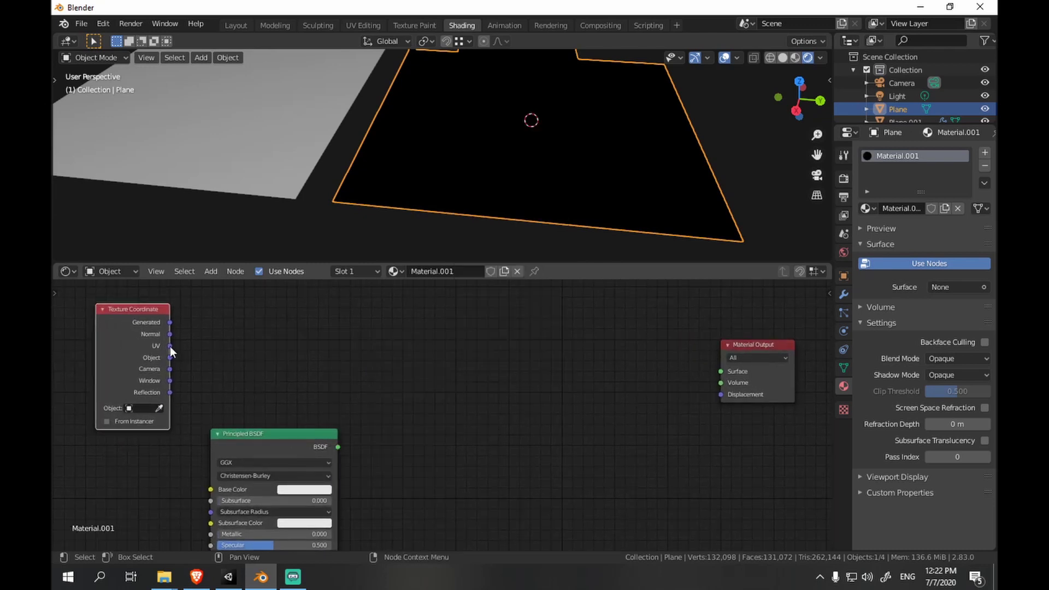
drag(605, 356, 721, 371)
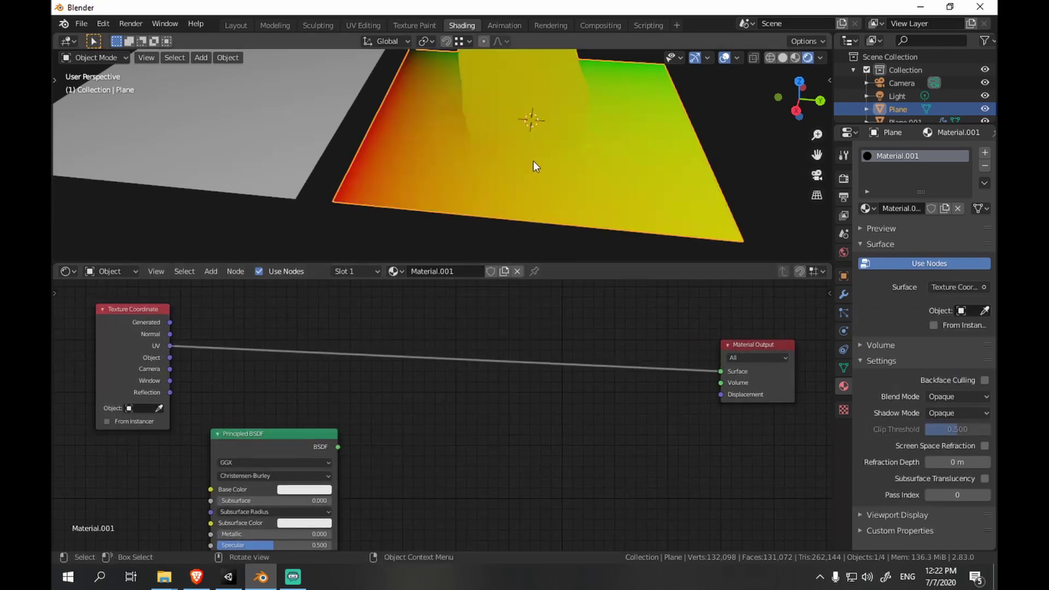
middle_drag(507, 138, 495, 194)
drag(170, 357, 729, 370)
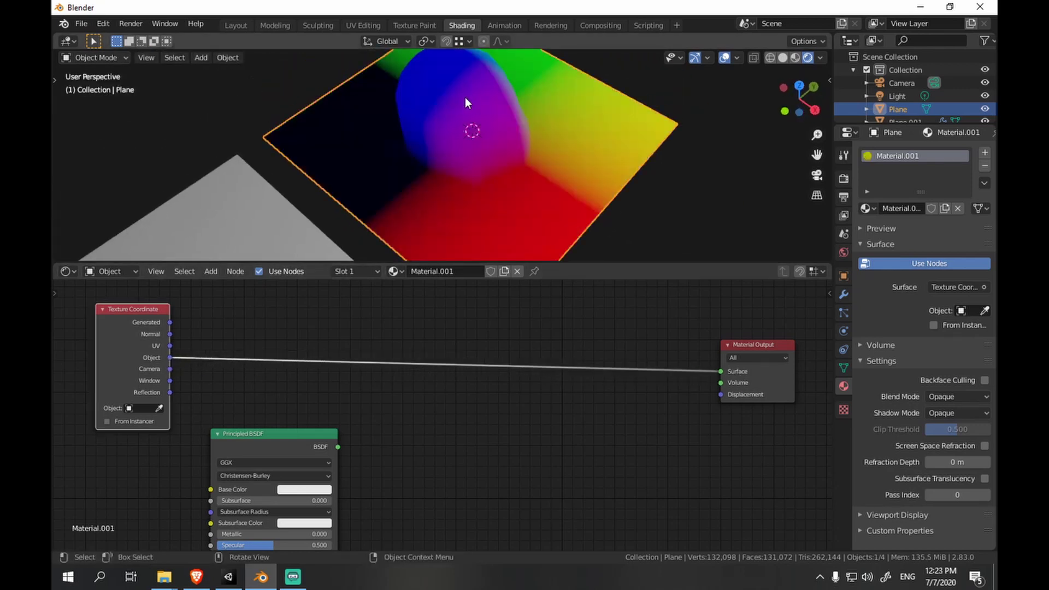
middle_drag(464, 97, 339, 241)
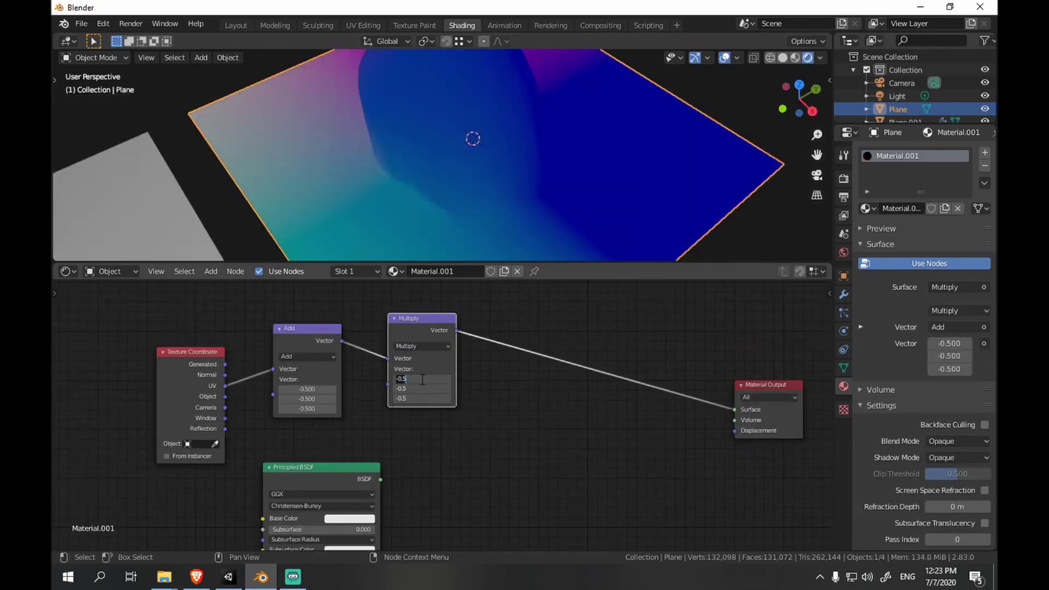
- Set the Multiply node's vector to 2 on all axes and insert a duplicate of the Add node after it, changed to Subtract
text(2)
key(Return)
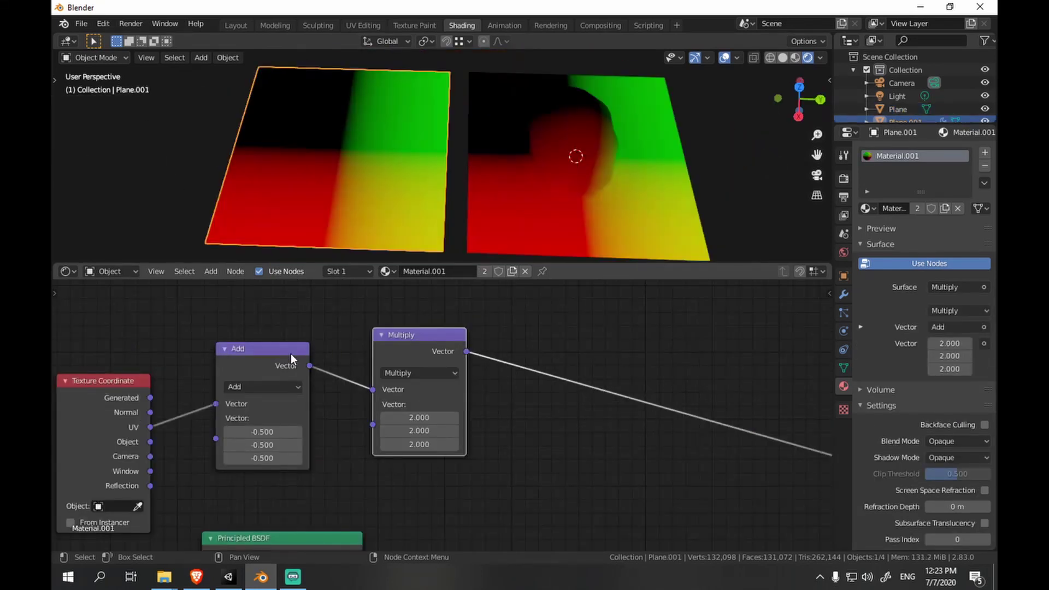
click(291, 359)
key(shift+d)
click(690, 365)
click(682, 376)
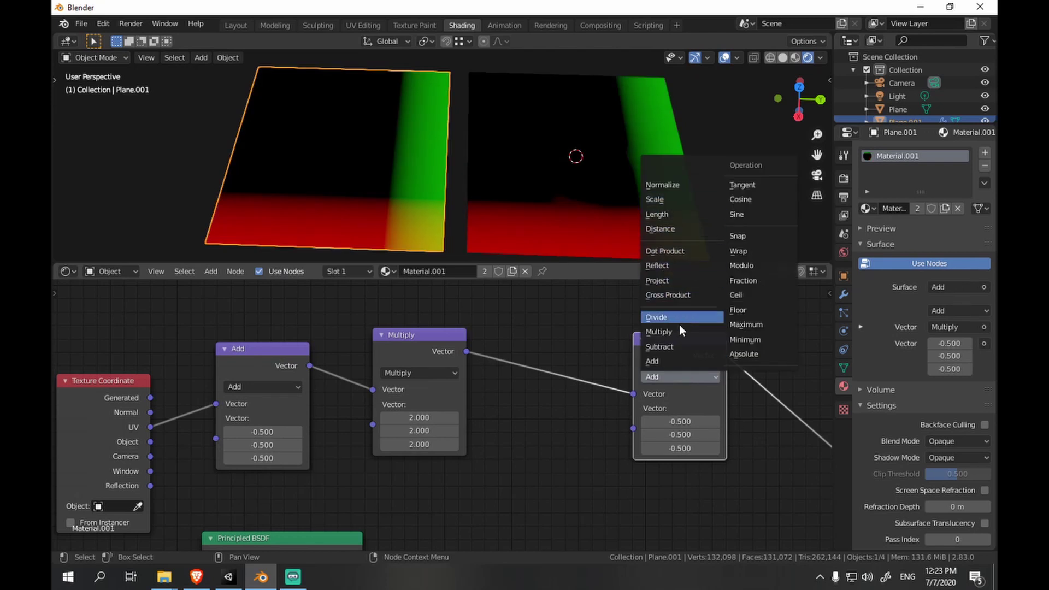
click(672, 345)
- Connect the Object coordinates to the Subtract node and swap its inputs so the Multiply result is subtracted from them
drag(151, 441, 634, 427)
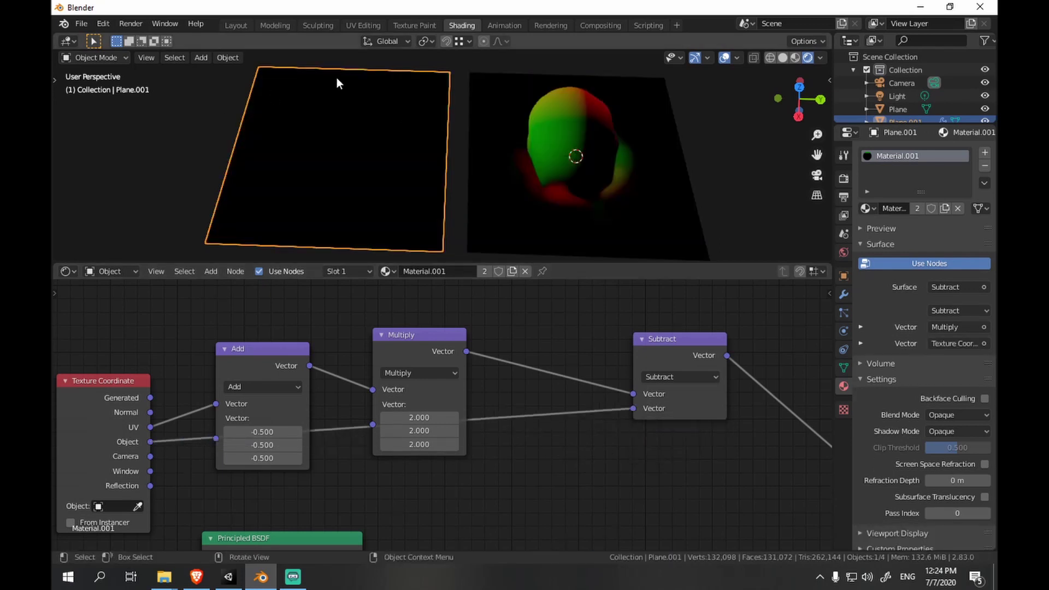
middle_drag(622, 401, 539, 389)
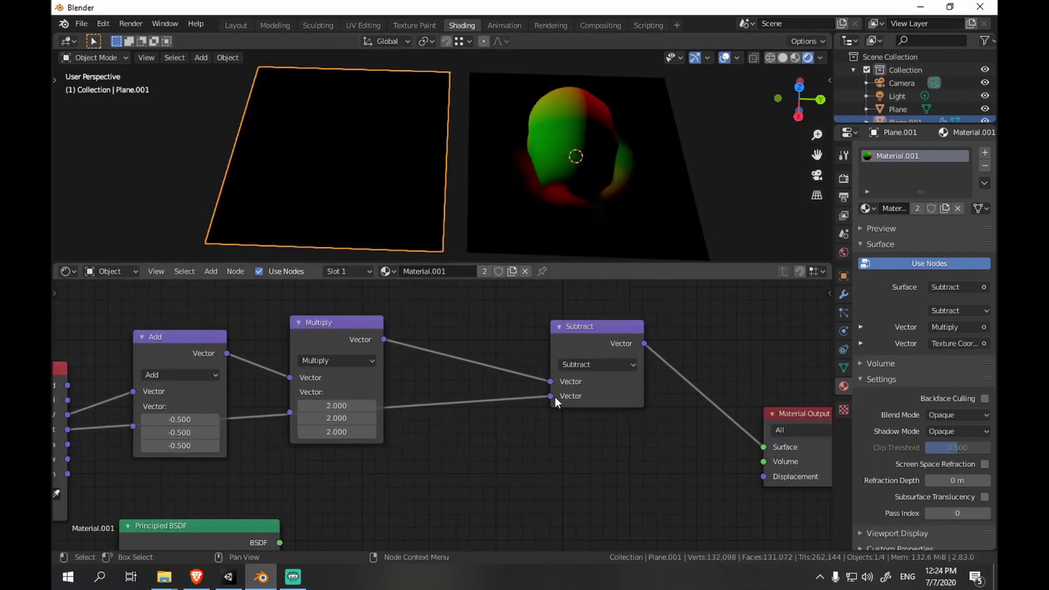
drag(554, 394, 550, 381)
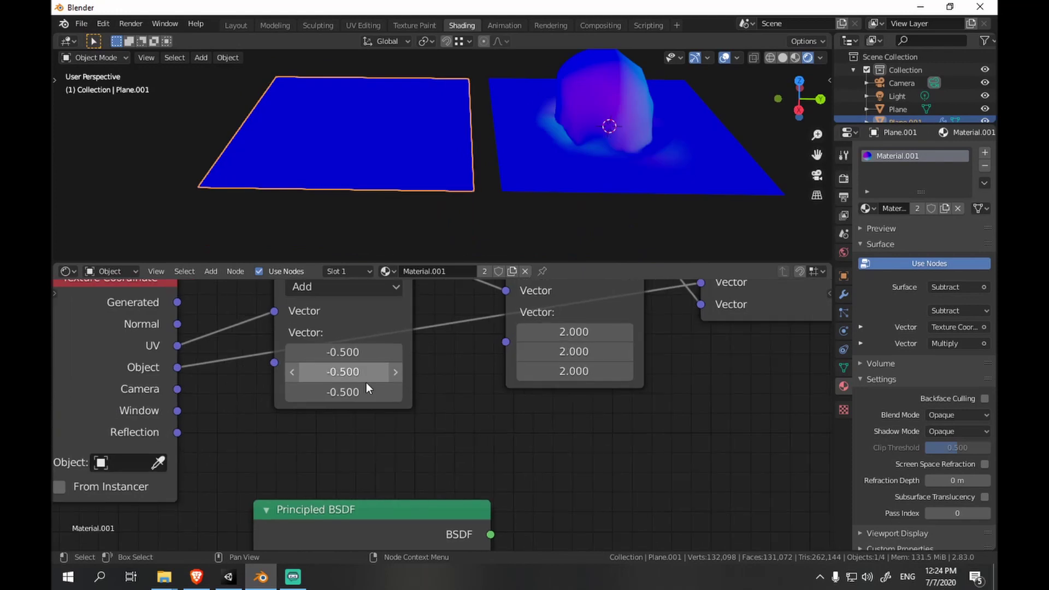
- Insert a Separate XYZ node after the Subtract node and move the Material Output node farther along
scroll(365, 387, up, 1)
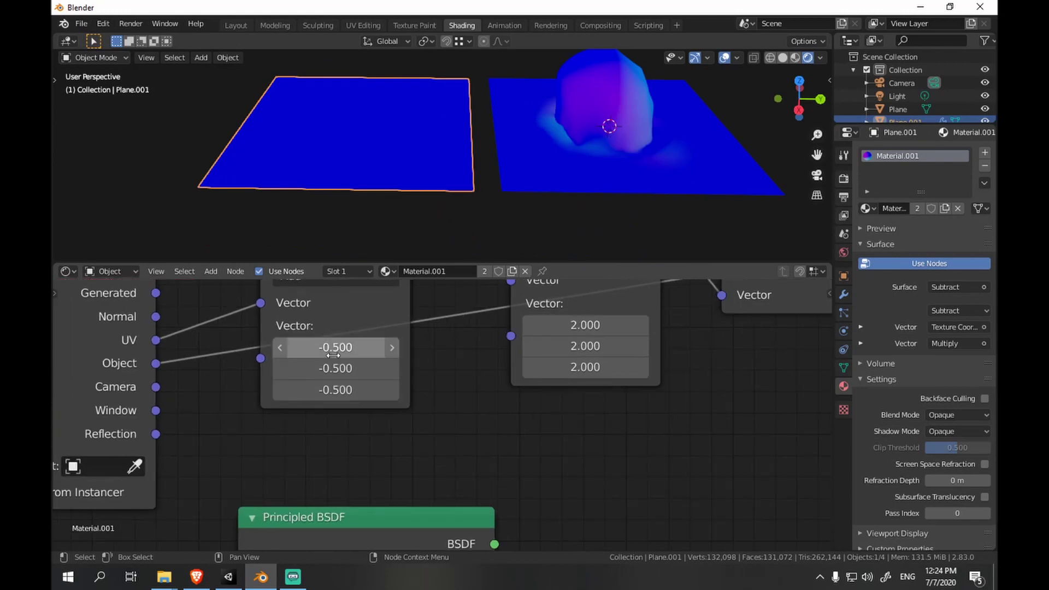
scroll(493, 350, down, 2)
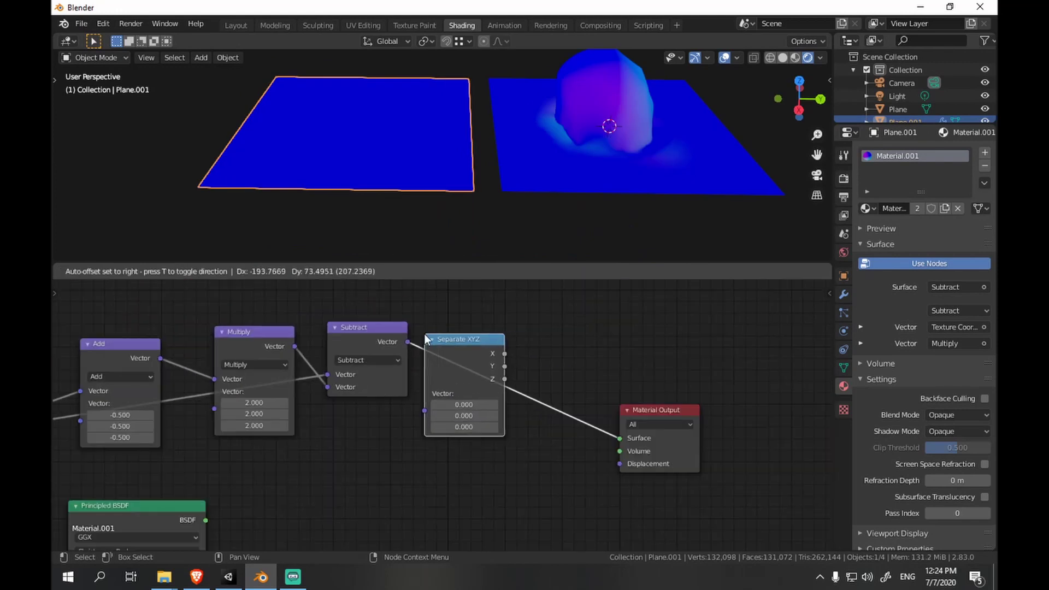
click(491, 363)
drag(654, 348, 793, 365)
- Insert a Combine XYZ node before the Material Output and connect the Separate XYZ node's Y output to its Y input
key(shift+a)
mouse_move(677, 373)
click(772, 243)
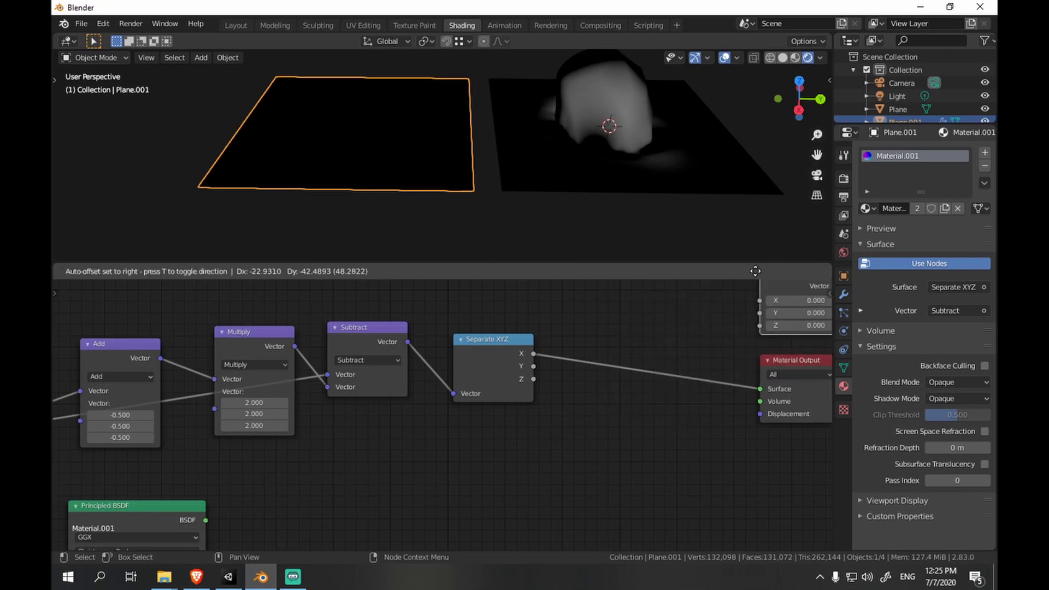
click(673, 350)
drag(534, 366, 633, 393)
- Add a second Separate XYZ node fed by the Object coordinates, link its Z output to the Combine XYZ node's Z, and reposition it
middle_drag(511, 438, 599, 414)
scroll(304, 418, up, 2)
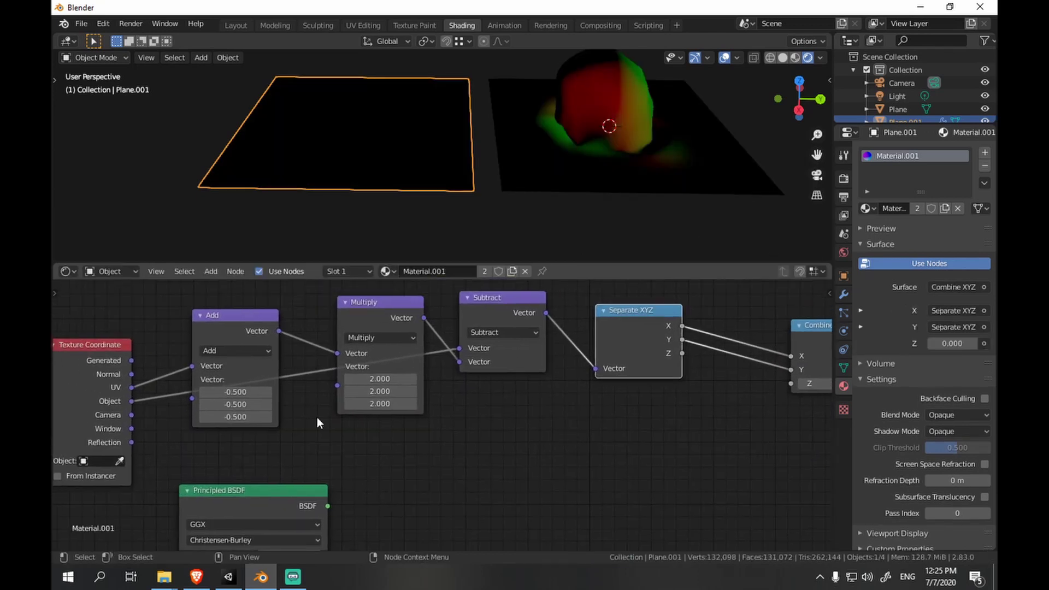
key(shift+d)
click(477, 421)
drag(131, 401, 283, 445)
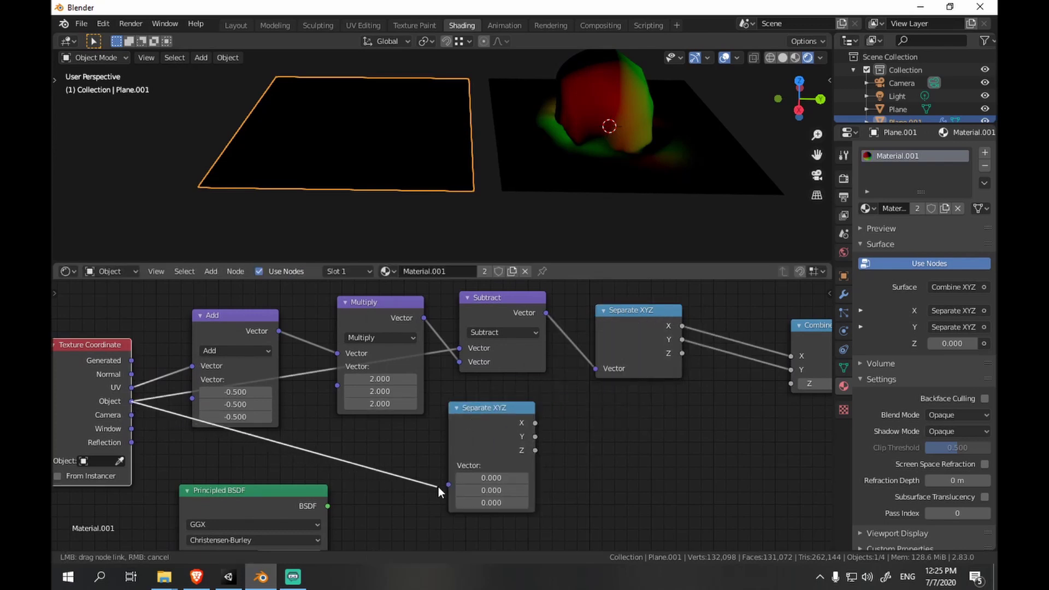
drag(439, 486, 447, 484)
drag(535, 450, 789, 384)
drag(483, 431, 632, 409)
- Examine the displacement colours on the rock and the flat plane from several angles in an enlarged viewport
scroll(641, 157, up, 2)
middle_drag(641, 157, 517, 151)
key(ctrl+space)
scroll(651, 262, down, 2)
scroll(651, 262, down, 2)
middle_drag(651, 262, 462, 283)
shift+middle_drag(607, 295, 738, 308)
scroll(664, 285, up, 4)
middle_drag(564, 260, 841, 322)
scroll(625, 308, down, 5)
middle_drag(625, 308, 881, 292)
- Create a 2048 × 2048 px, 32-bit float image named VDM in the Image Texture node
scroll(503, 315, up, 2)
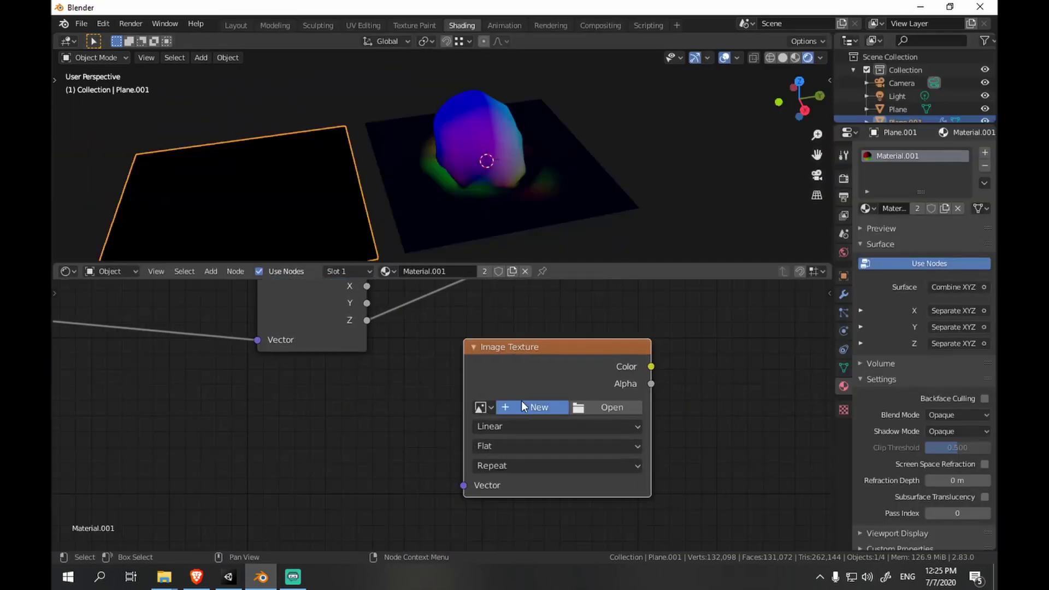
click(521, 401)
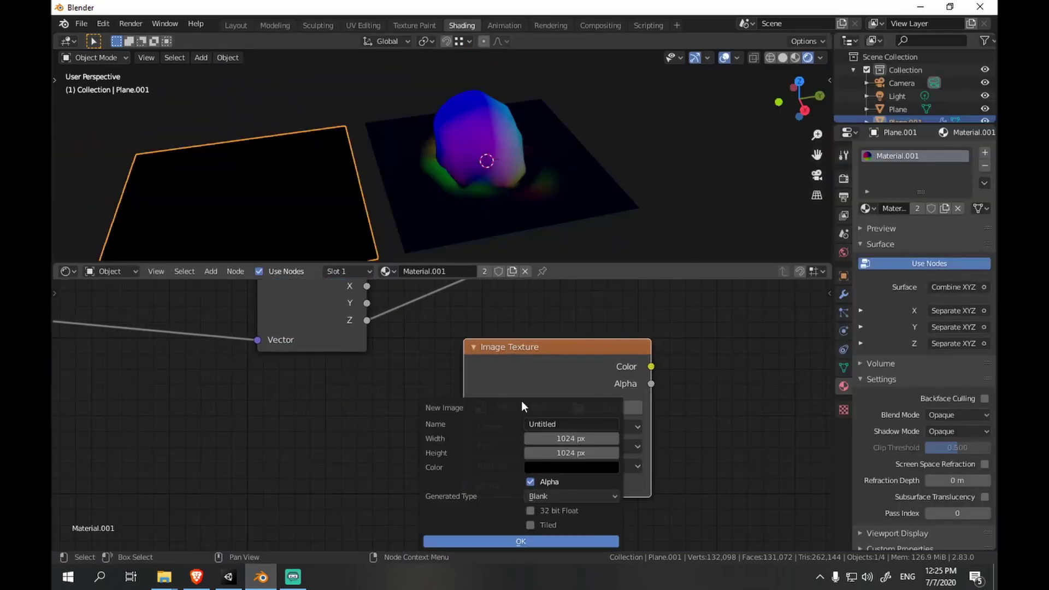
click(530, 511)
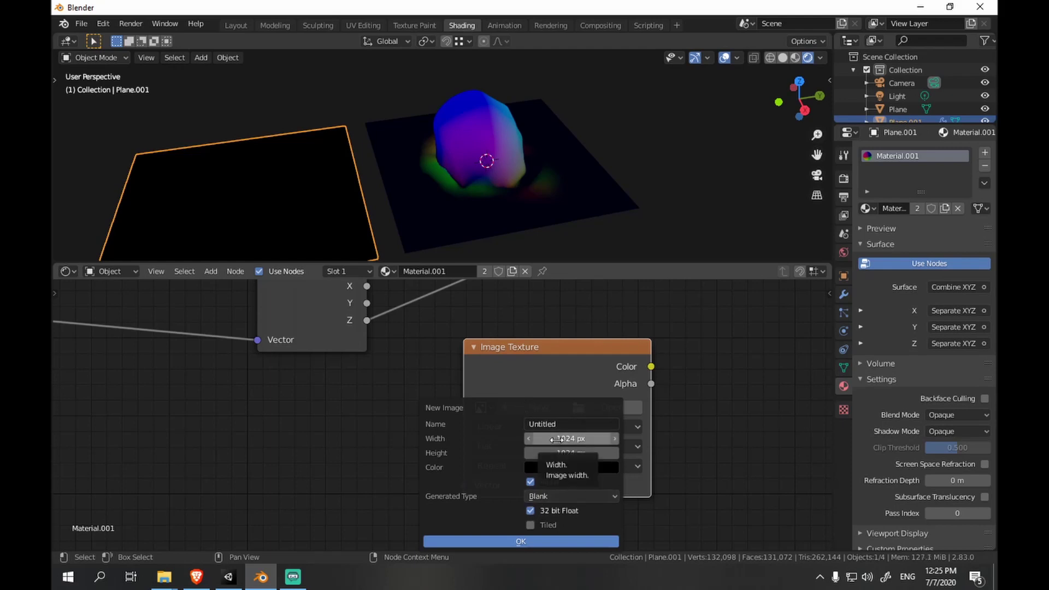
click(557, 423)
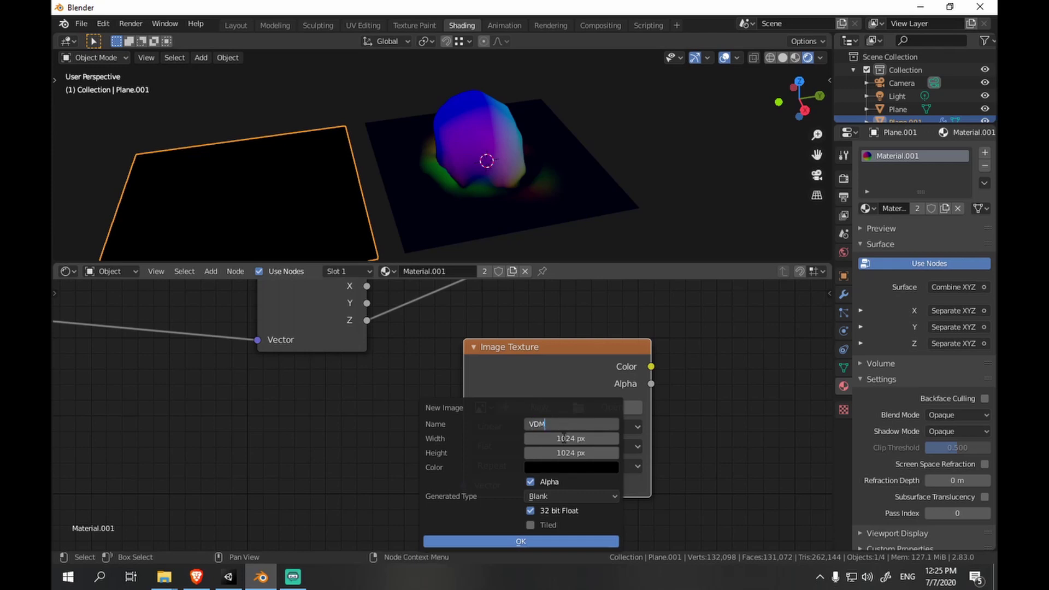
key(Return)
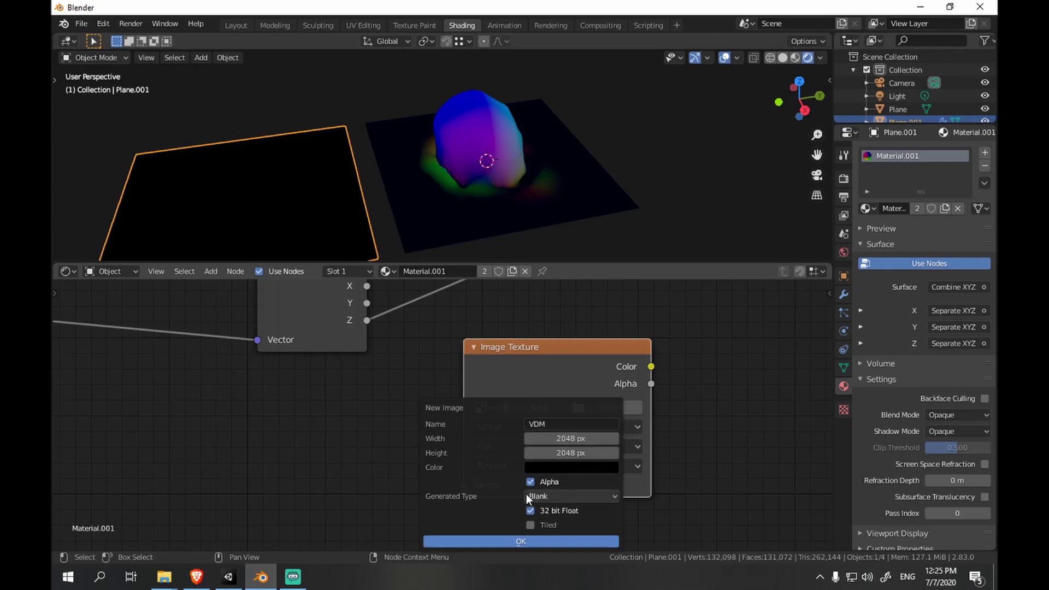
click(527, 536)
scroll(589, 431, down, 1)
scroll(589, 431, down, 1)
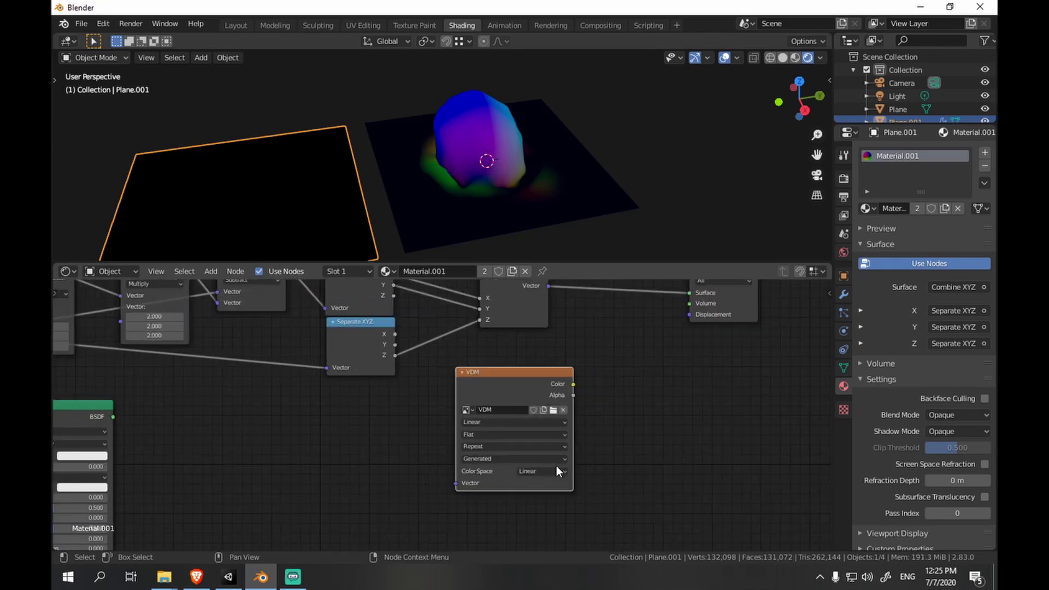
- Set the VDM image's color space to Non-Color in its Image Texture node
click(554, 470)
click(552, 429)
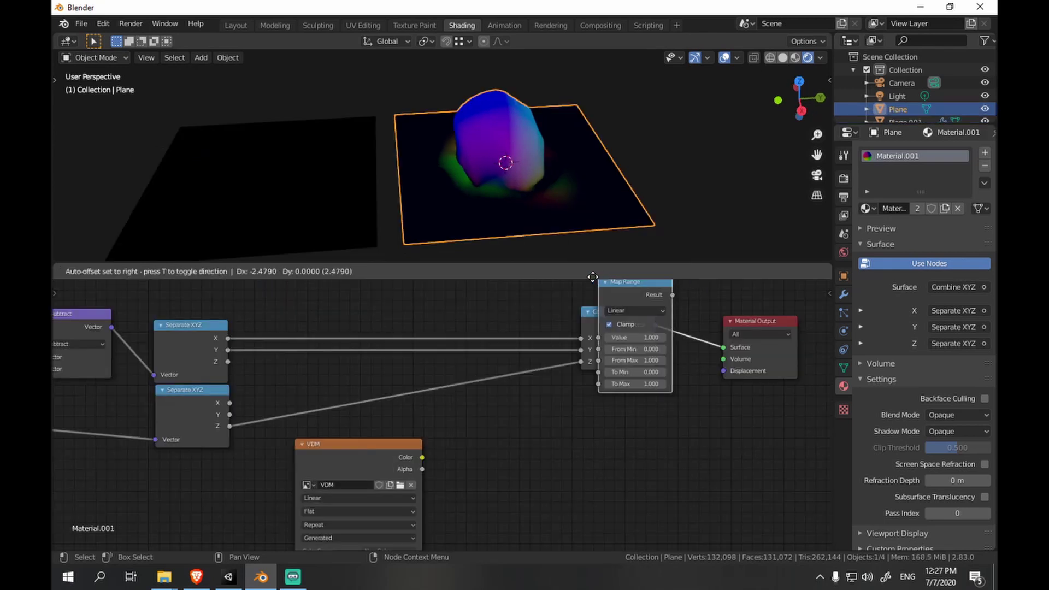
- Insert a Map Range node on the X link between Separate XYZ and Combine XYZ with From Min set to -1
drag(601, 270, 436, 270)
scroll(476, 344, up, 4)
click(476, 344)
text(-1)
key(Return)
scroll(491, 349, down, 4)
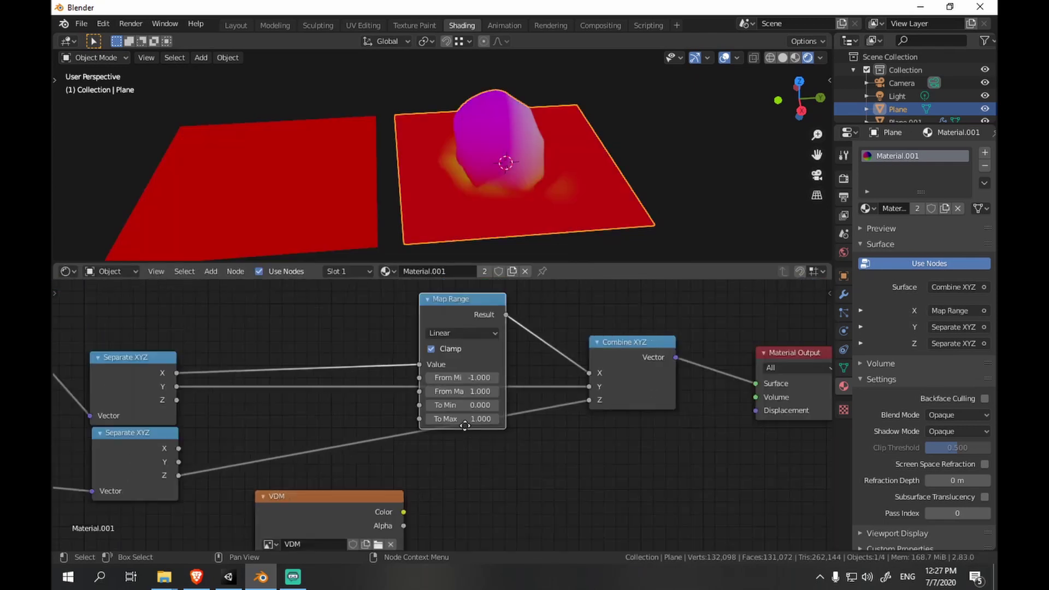
- Duplicate the Map Range node onto the Y and Z links going into the Combine XYZ node
drag(494, 354, 436, 262)
key(shift+d)
click(433, 365)
key(shift+d)
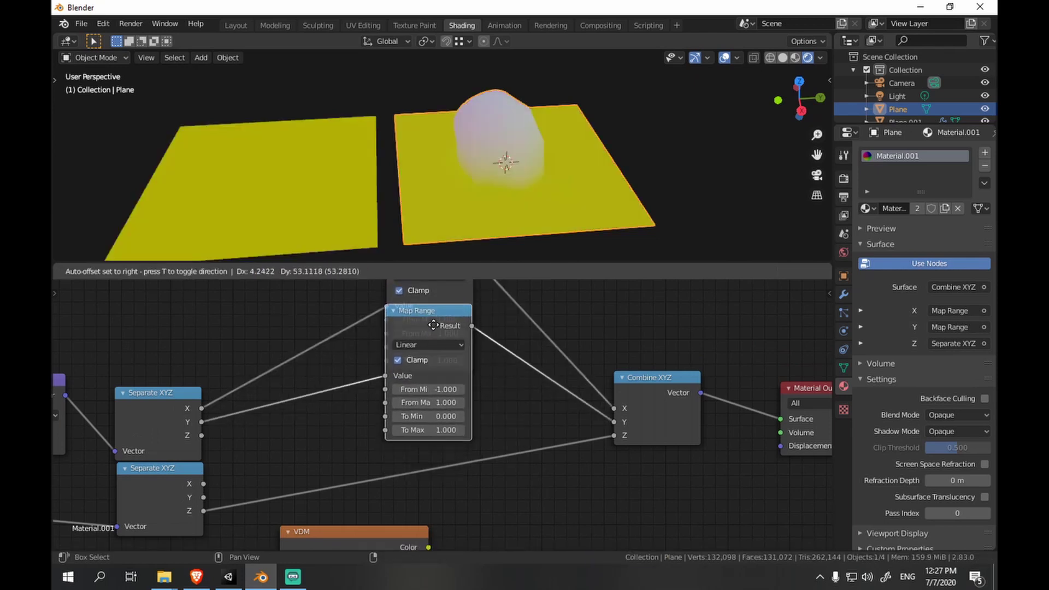
click(435, 416)
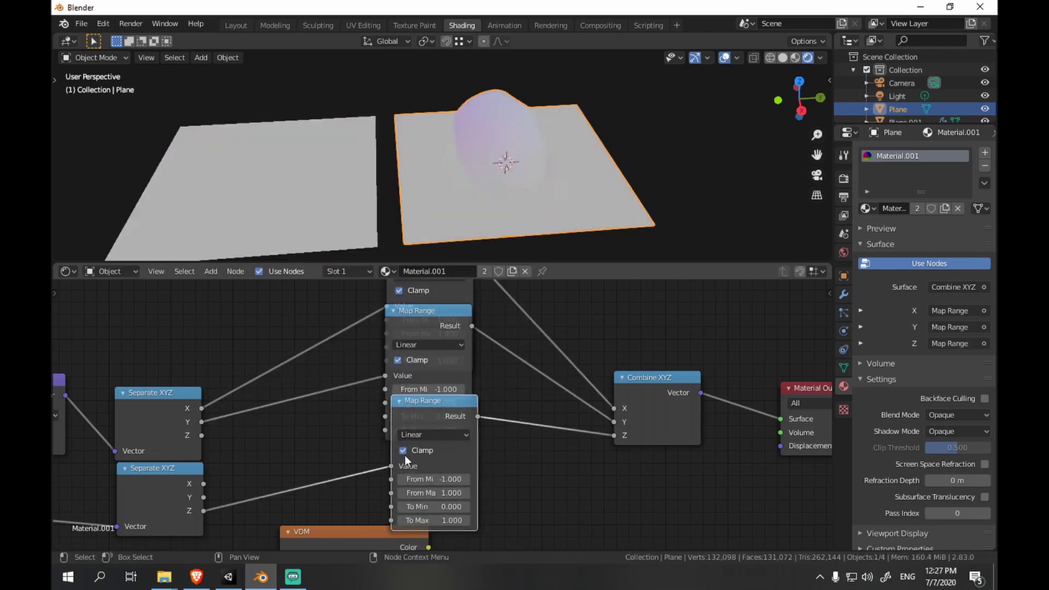
- Move the VDM image node below the Combine XYZ and Material Output nodes and leave it selected as the bake target
scroll(444, 400, down, 3)
drag(376, 426, 573, 412)
scroll(573, 412, up, 2)
middle_drag(590, 405, 450, 416)
scroll(515, 405, up, 1)
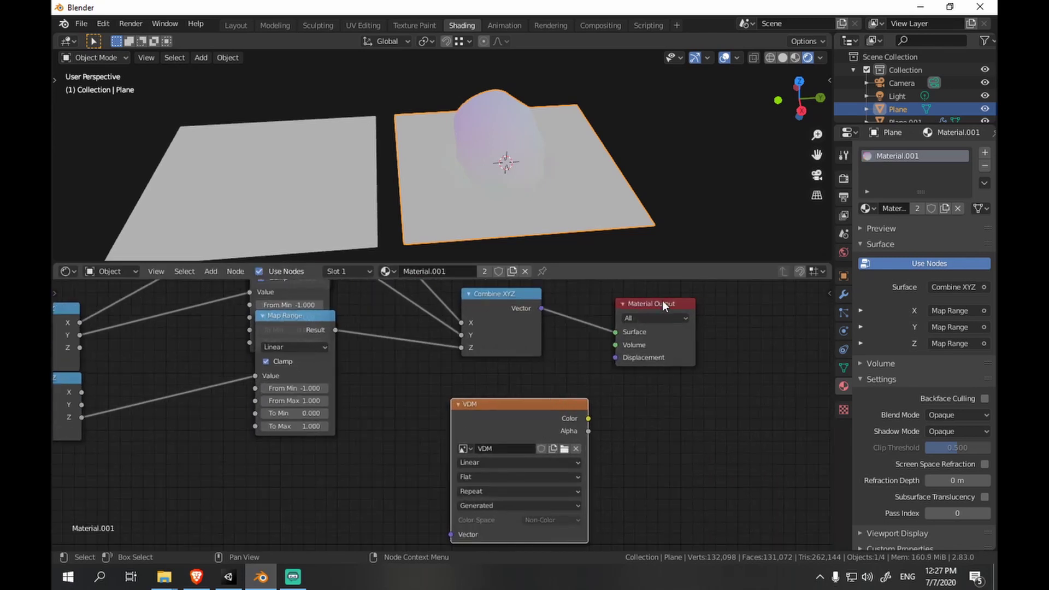
click(662, 300)
click(542, 419)
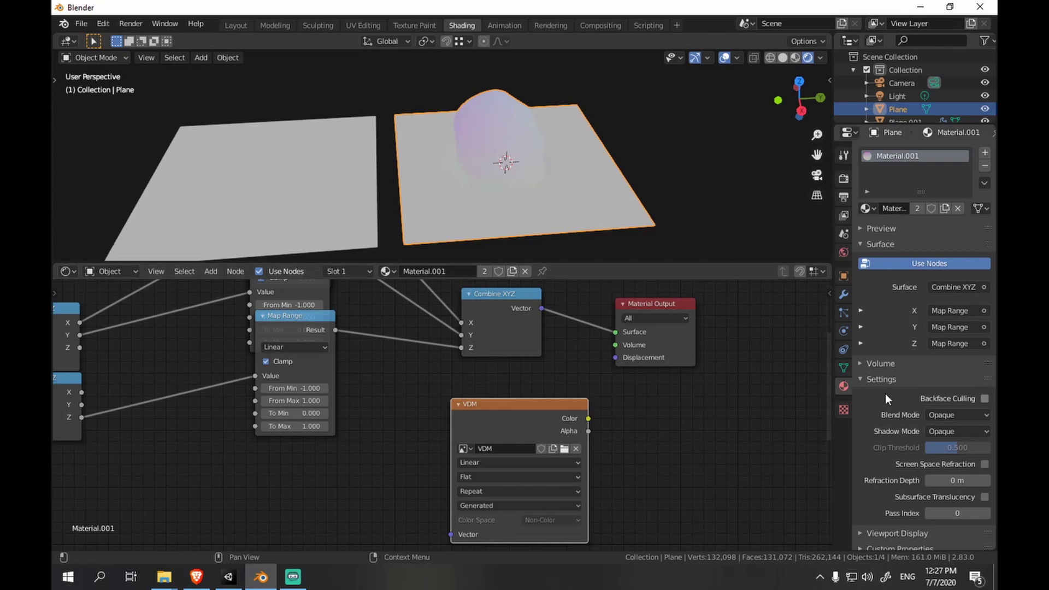
- Switch the scene's render engine to Cycles
click(843, 154)
click(843, 178)
click(958, 153)
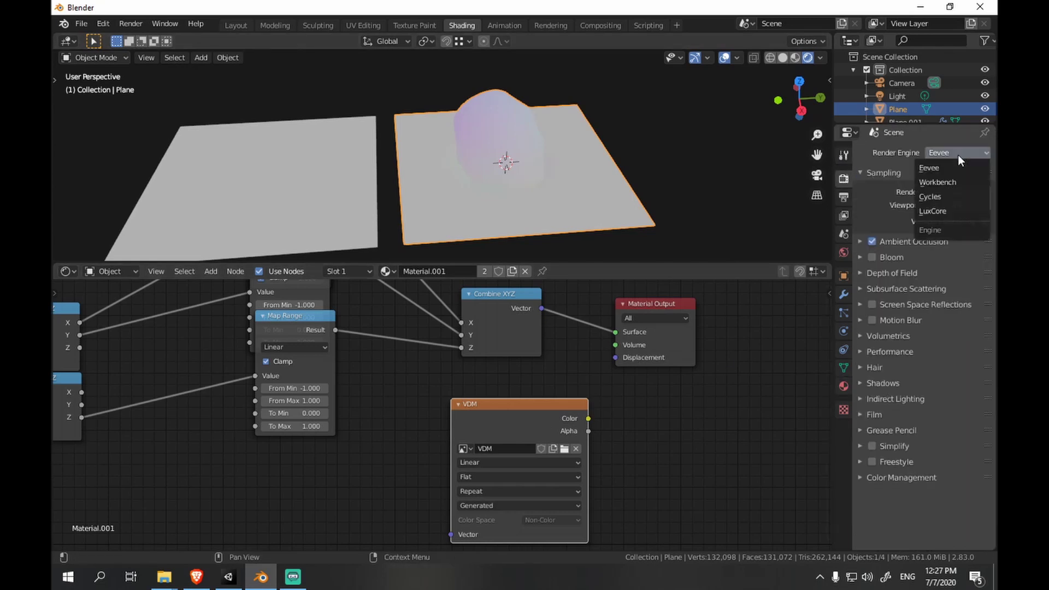
click(942, 196)
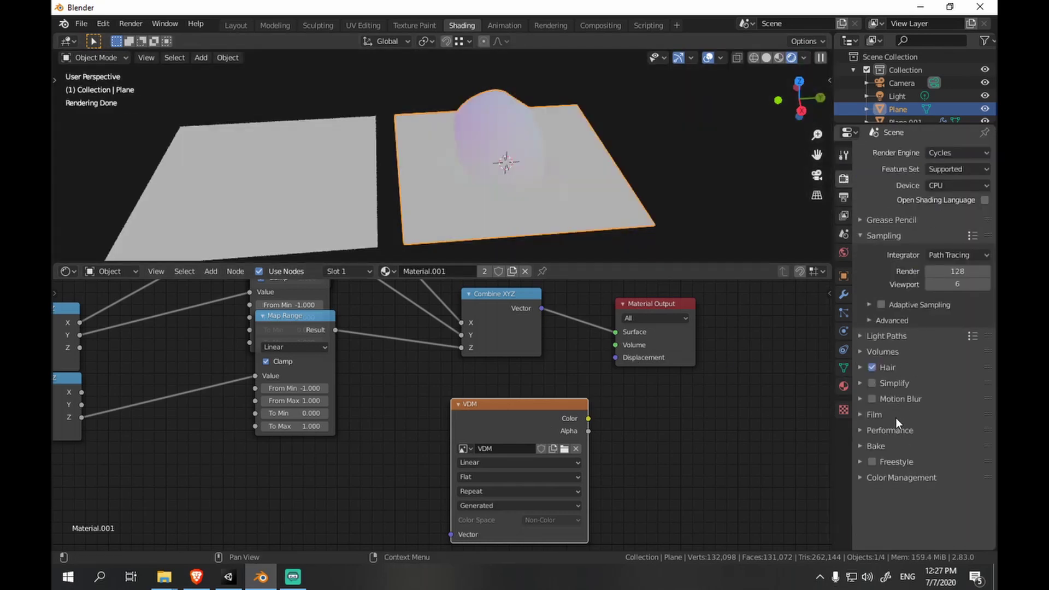
- Set the bake type to Emit in the bake settings
click(885, 446)
scroll(892, 444, down, 5)
click(947, 366)
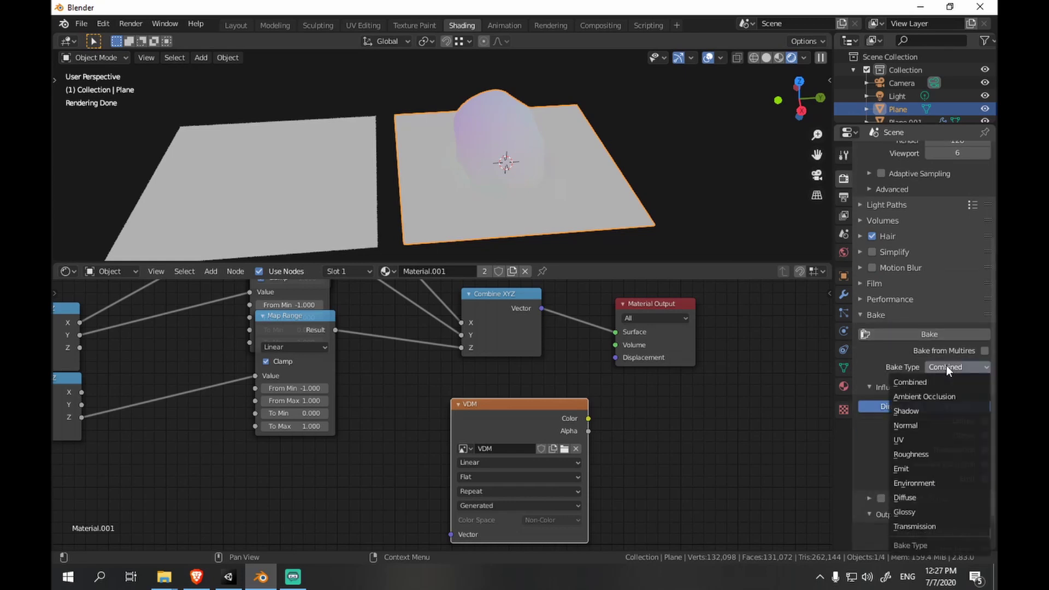
click(911, 468)
scroll(918, 448, up, 3)
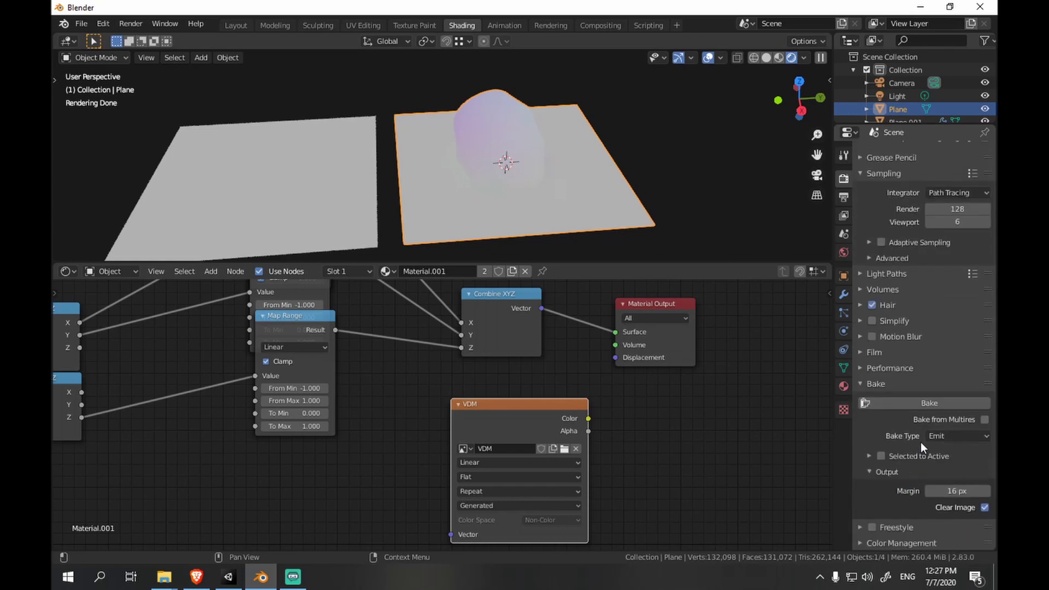
- Set the render samples to 8 and bake the sculpted plane's emission into the VDM image
click(951, 208)
text(8)
click(914, 405)
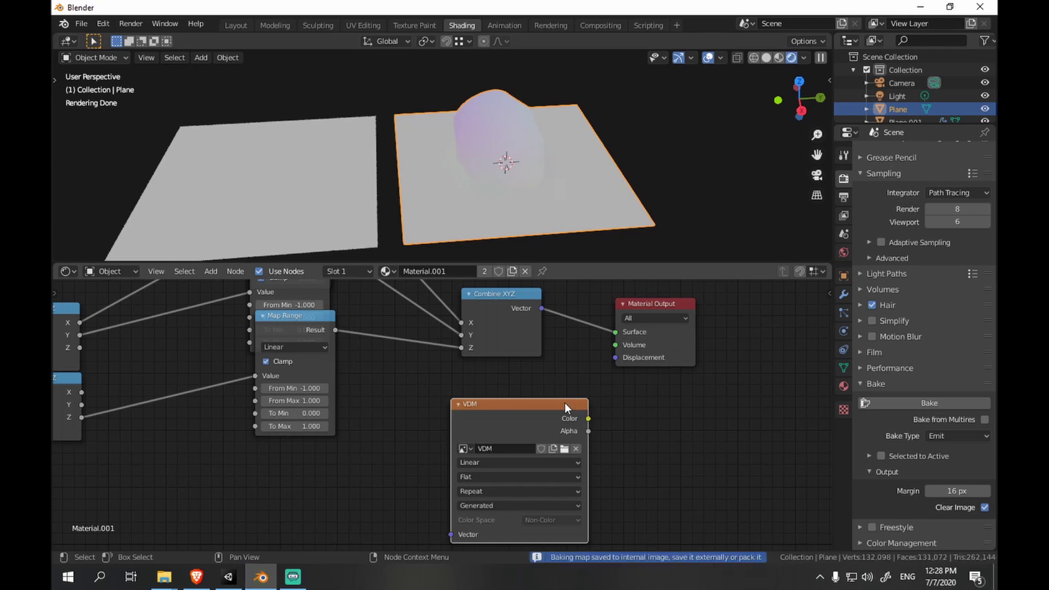
- Replace the node area with the Image Editor and display the baked VDM image fitted in view
scroll(564, 402, down, 2)
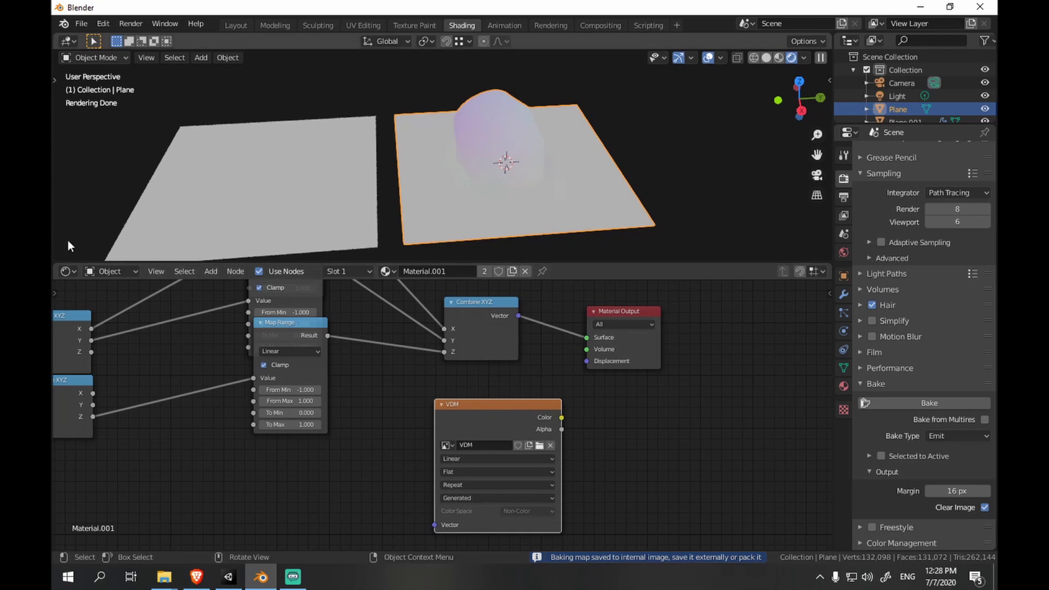
click(68, 271)
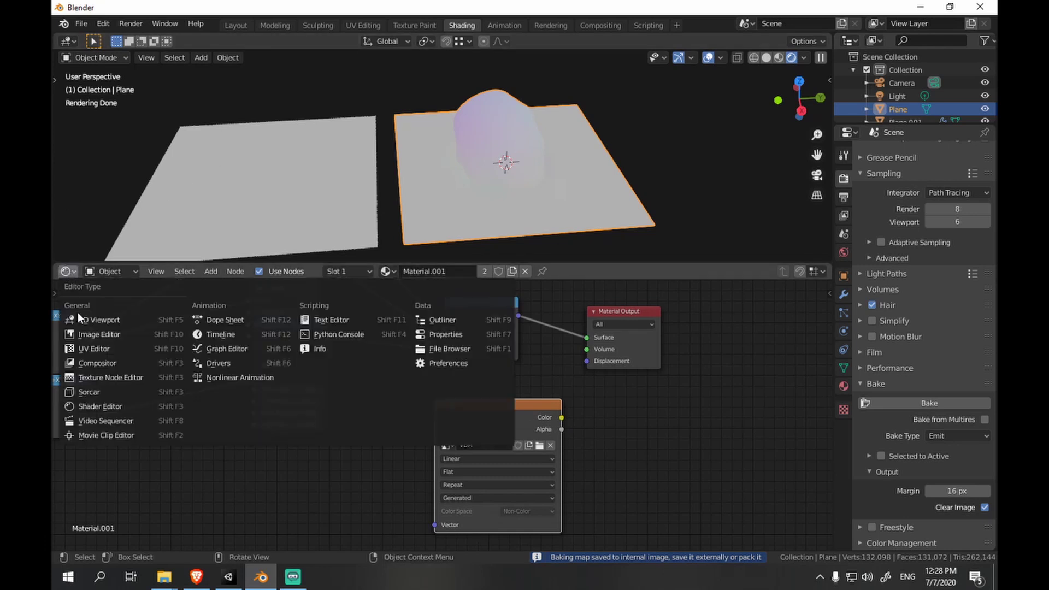
click(99, 334)
click(386, 272)
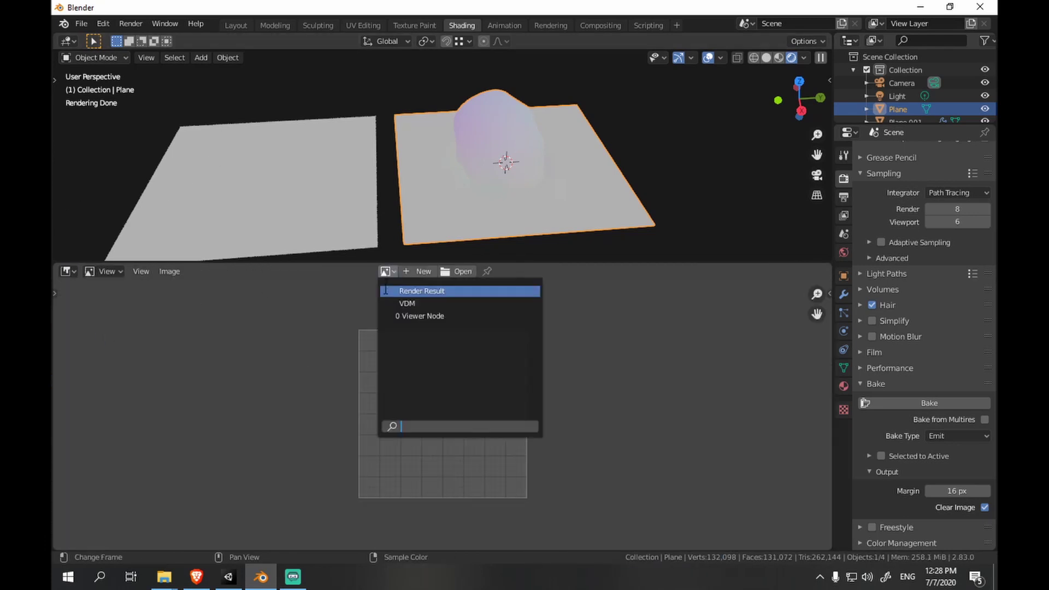
click(392, 304)
key(Home)
scroll(478, 385, up, 1)
middle_drag(596, 400, 573, 420)
scroll(623, 357, up, 3)
scroll(576, 418, down, 3)
scroll(579, 412, up, 1)
- Pack the VDM image into the blend file and return the area to the Shader Editor
click(164, 270)
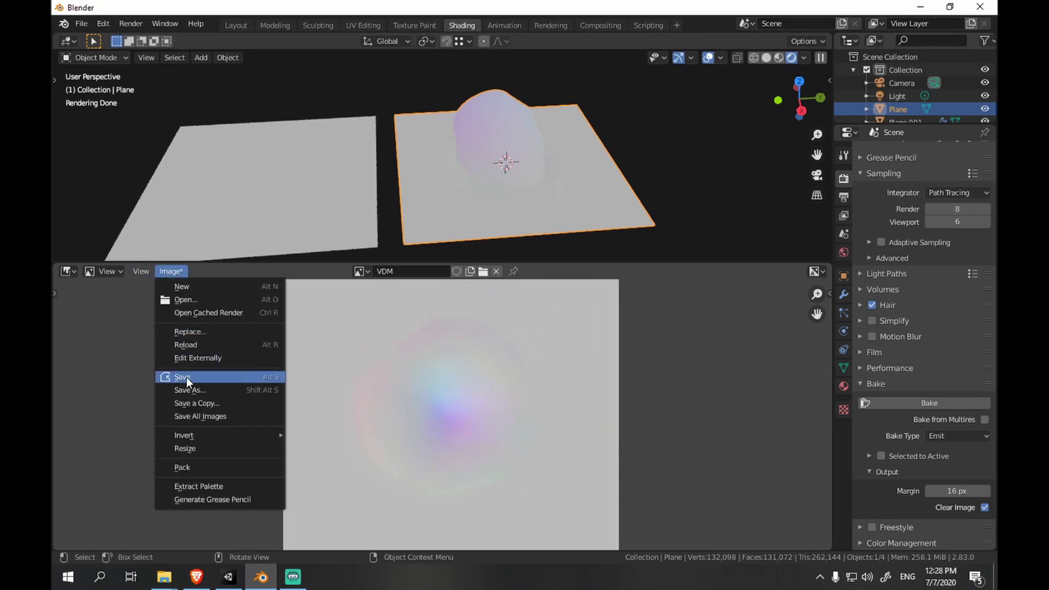
click(203, 467)
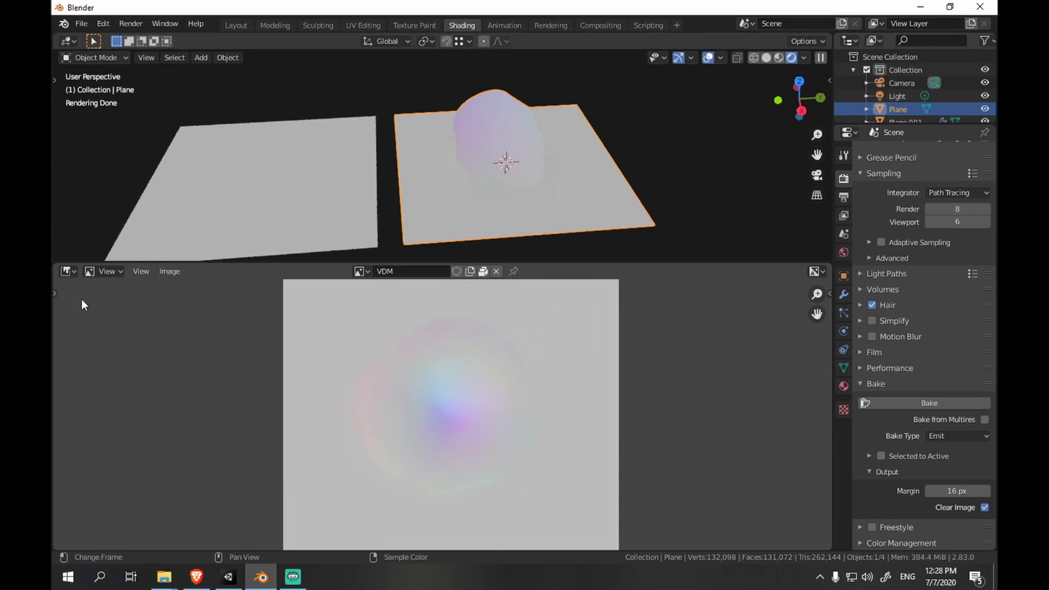
click(66, 271)
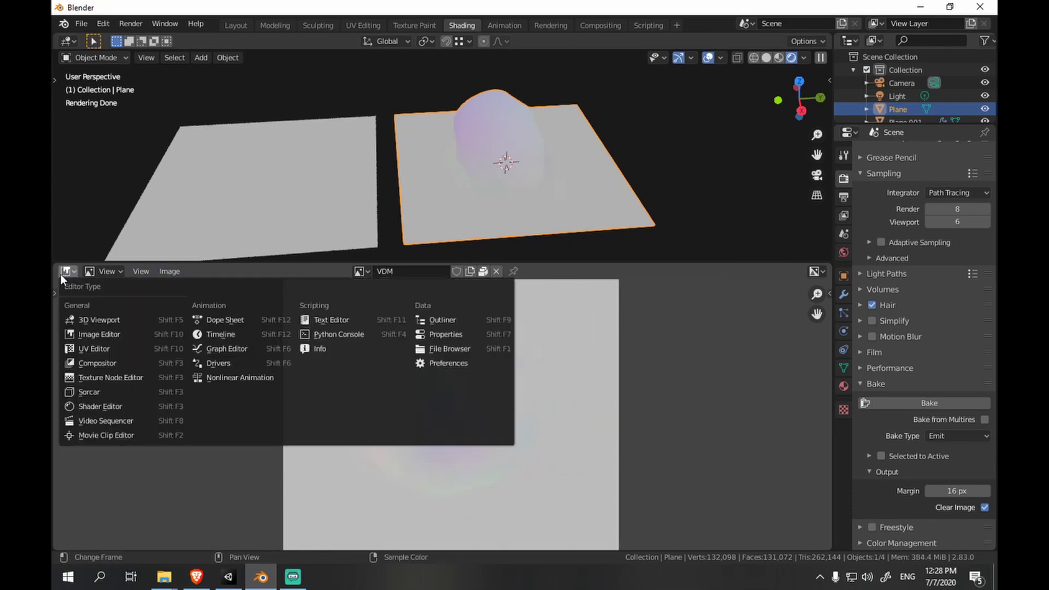
click(84, 406)
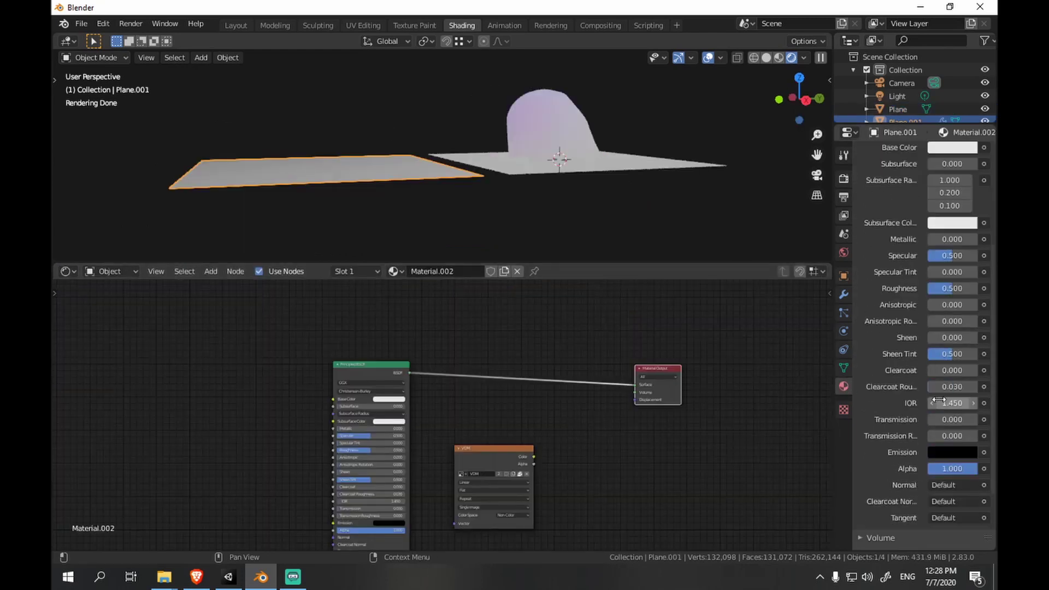
- Set the flat plane material's displacement method to Displacement Only
scroll(937, 402, down, 4)
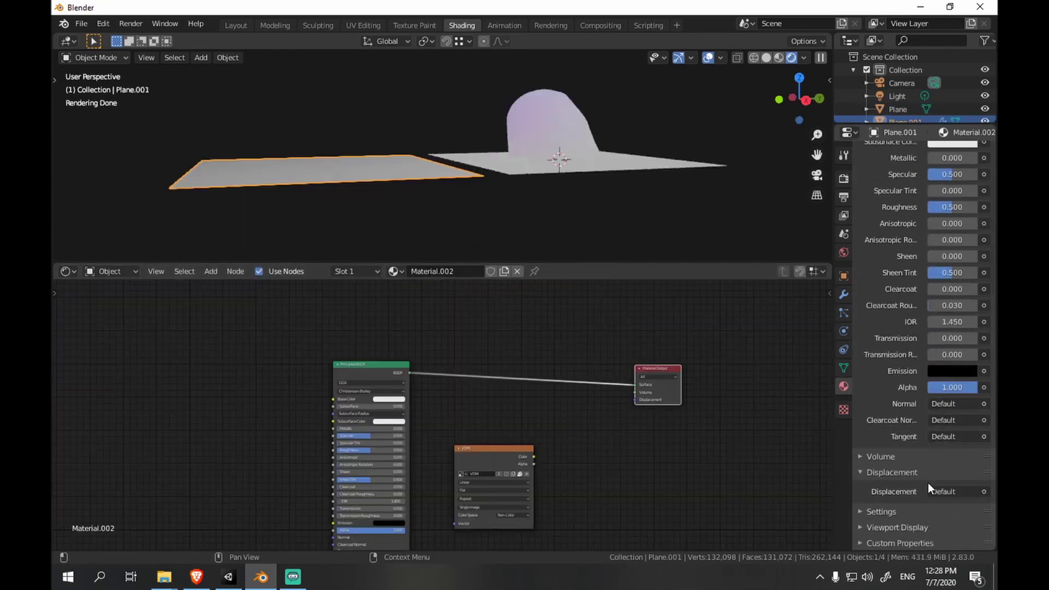
scroll(929, 509, down, 5)
click(956, 493)
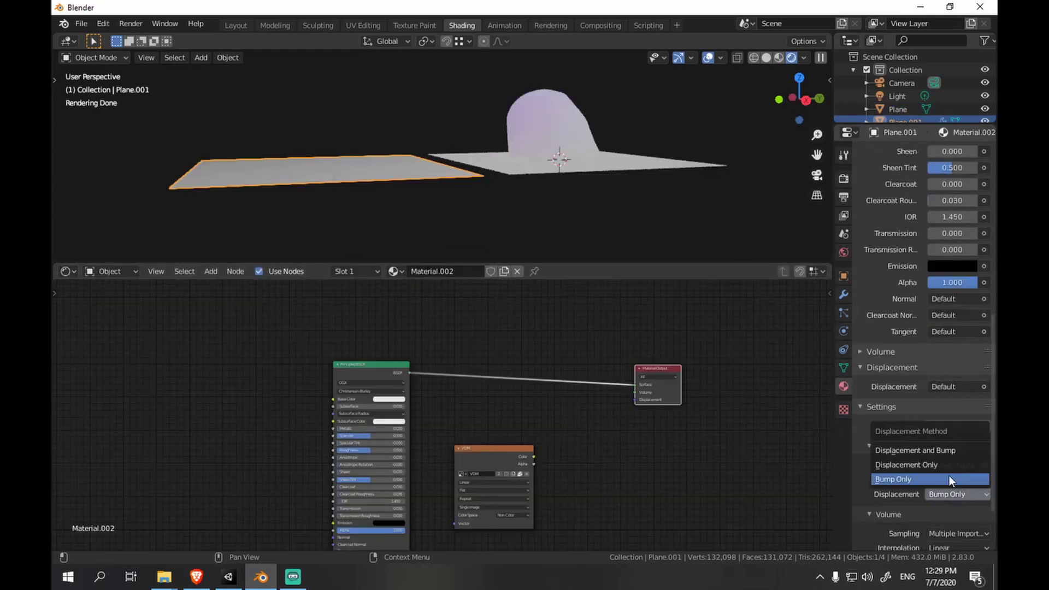
click(949, 470)
scroll(538, 447, up, 2)
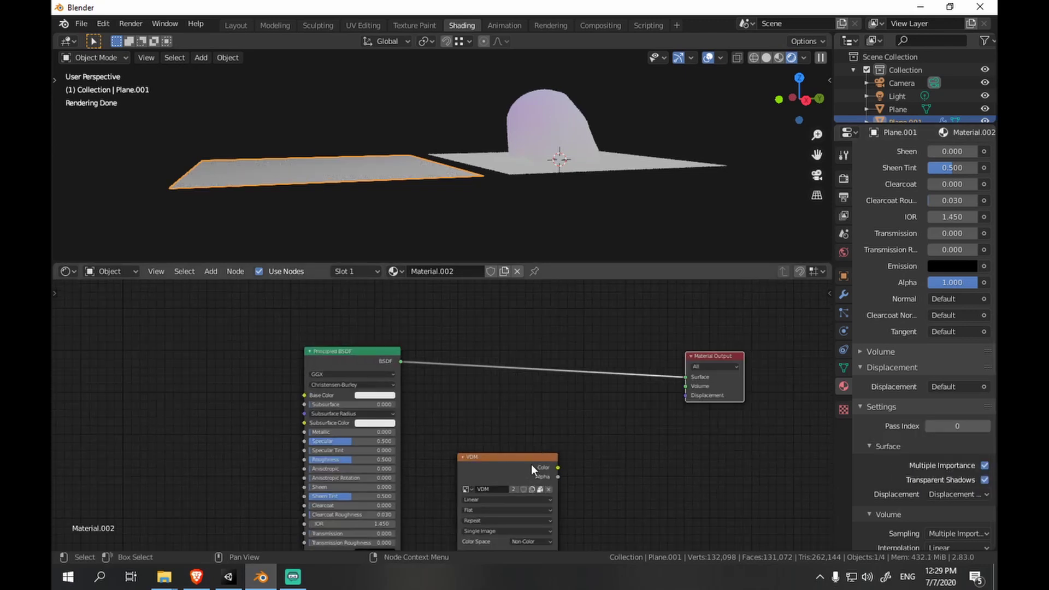
- Add a Separate XYZ node fed by the VDM texture's Color output, and rearrange the neighbouring nodes to make room
drag(526, 463, 490, 419)
key(shift+a)
mouse_move(550, 398)
click(644, 368)
click(545, 397)
drag(718, 355, 794, 346)
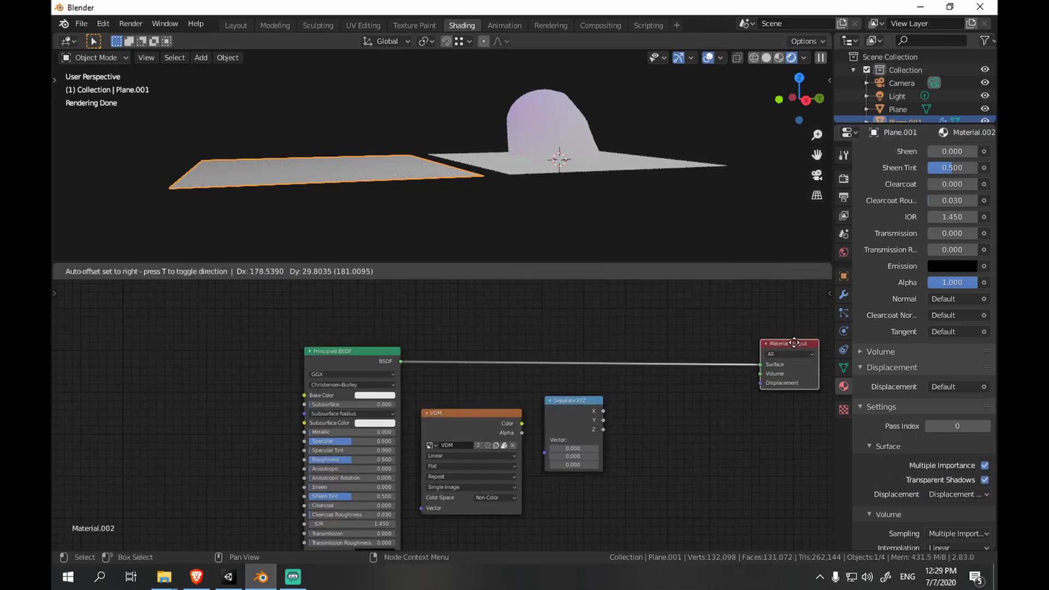
middle_drag(557, 434, 516, 431)
scroll(532, 427, up, 1)
drag(554, 423, 552, 398)
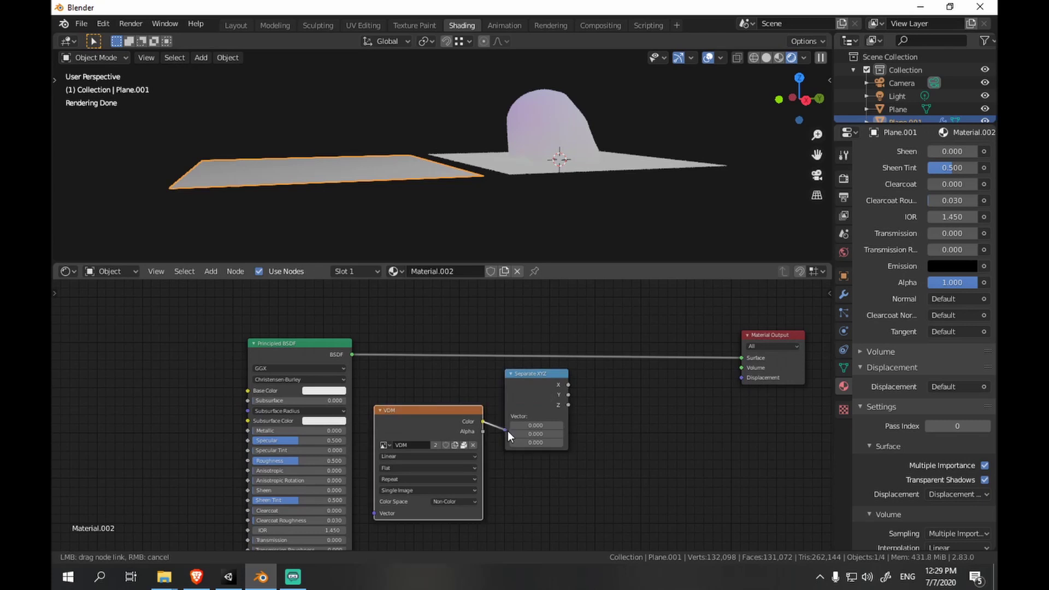
drag(508, 436, 506, 431)
drag(556, 390, 543, 395)
- Add a Combine XYZ node that receives the separated X, Y and Z channels and feeds the Material Output's Displacement
key(shift+a)
mouse_move(622, 395)
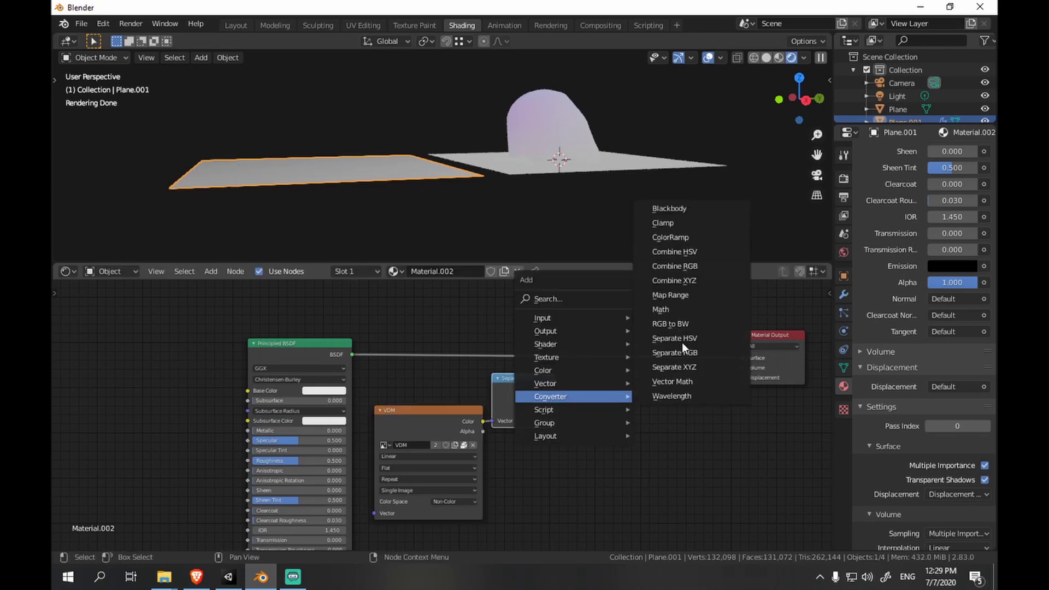
click(686, 279)
click(716, 386)
drag(555, 389, 650, 397)
drag(554, 400, 649, 416)
- Insert a Map Range node on the X link of the flat plane's displacement and place it above the other nodes
key(shift+a)
mouse_move(638, 389)
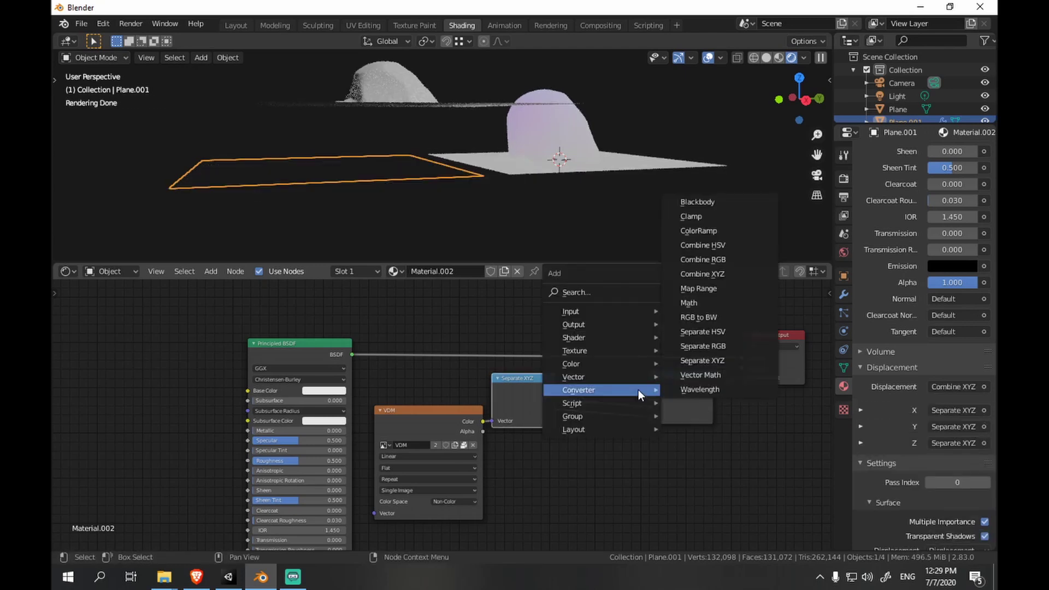
click(706, 293)
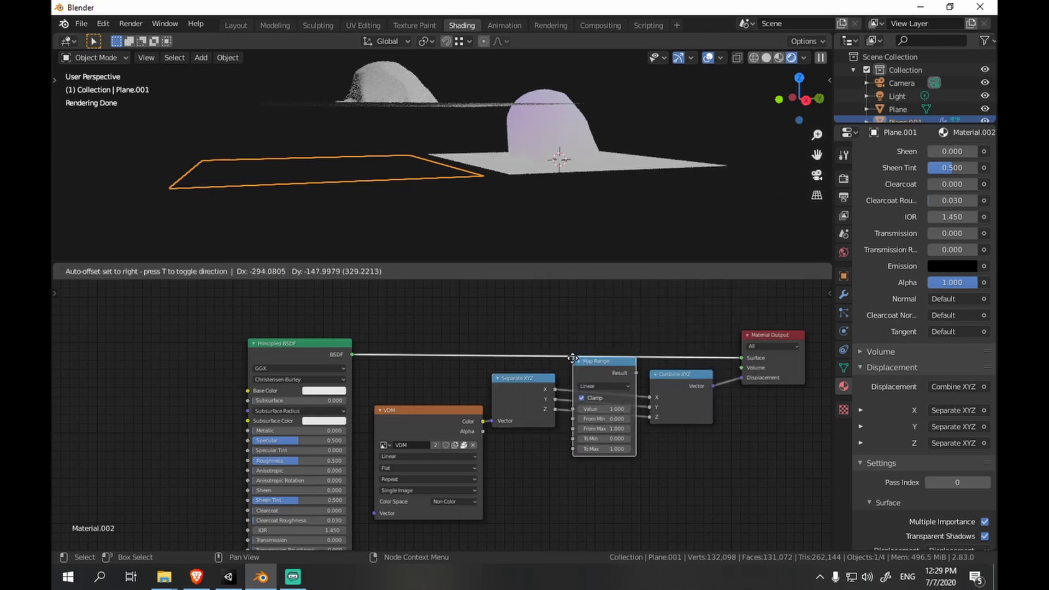
click(576, 365)
scroll(647, 384, up, 4)
middle_drag(646, 384, 515, 408)
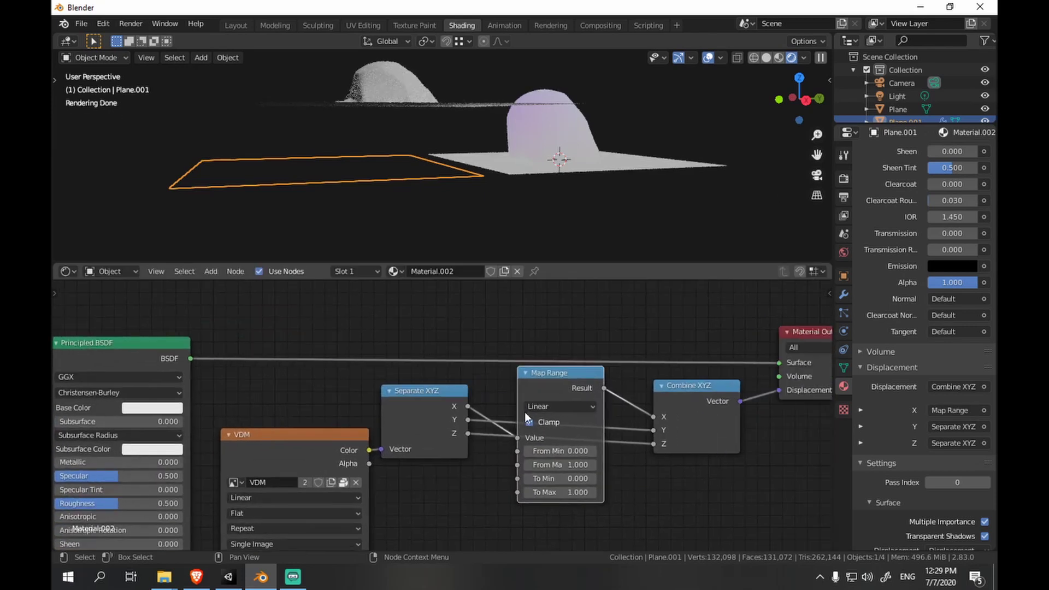
scroll(532, 409, up, 3)
drag(561, 376, 552, 275)
- Set the new Map Range node's To Min to -1 and turn off Clamp
click(636, 445)
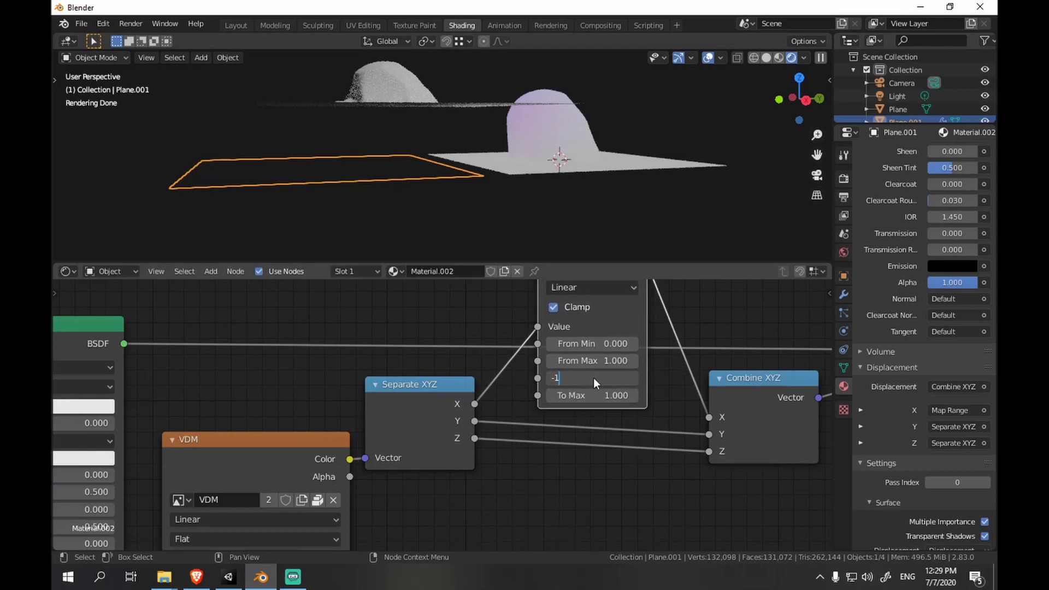
click(561, 307)
scroll(561, 307, down, 3)
key(g)
click(548, 552)
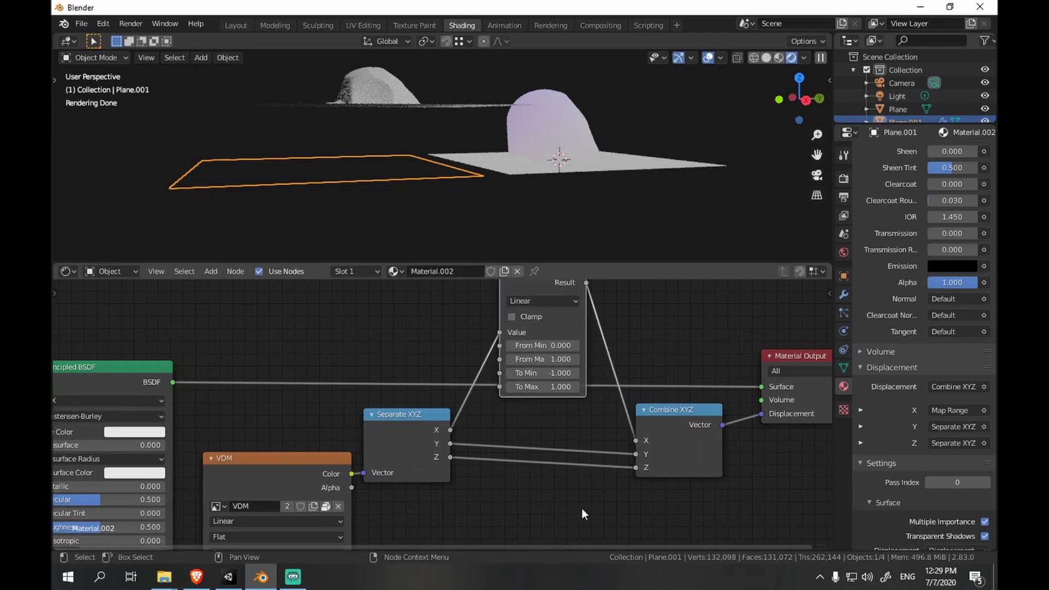
- Duplicate the unclamped Map Range node onto the flat plane material's remaining displacement channels and space the copies apart
scroll(540, 359, down, 3)
key(shift+d)
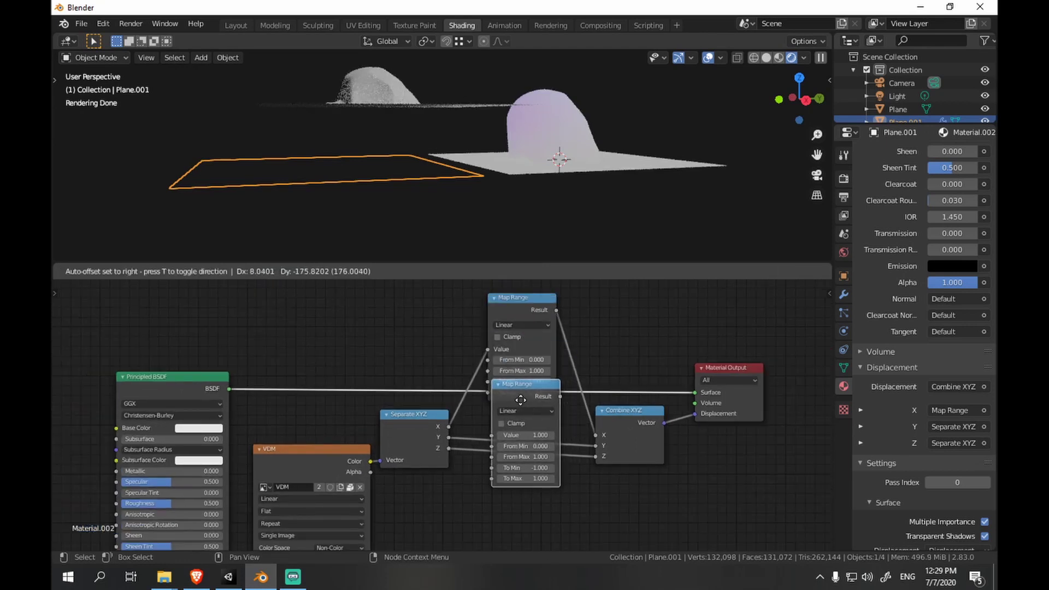
click(523, 429)
drag(522, 425, 523, 386)
key(shift+d)
click(549, 446)
key(g)
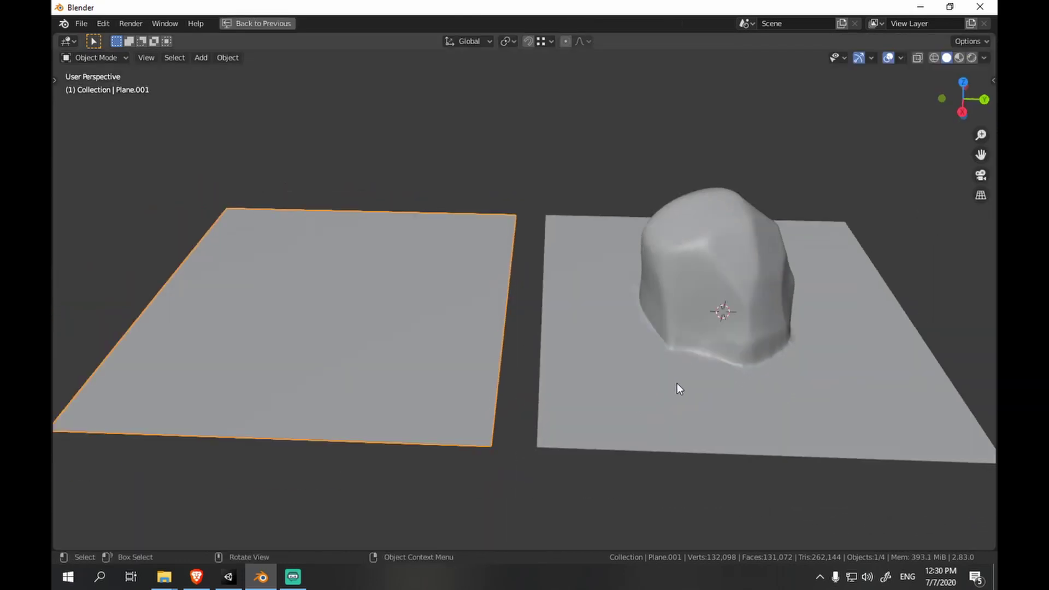
- Select the sculpted rock plane and connect its Principled BSDF to the Material Output's Surface in place of Combine XYZ
key(ctrl+space)
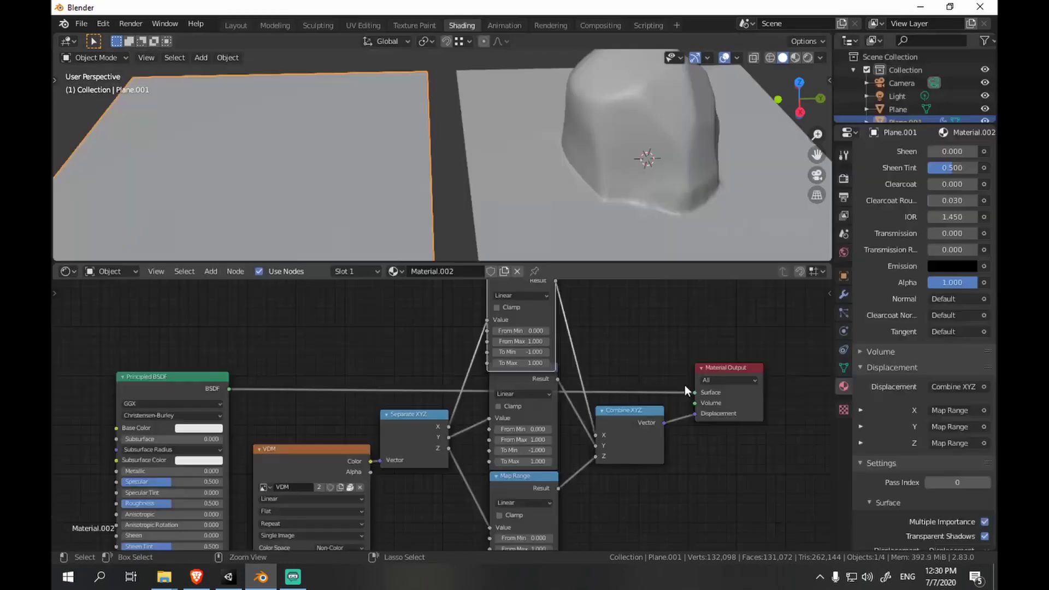
click(521, 227)
middle_drag(463, 425, 536, 371)
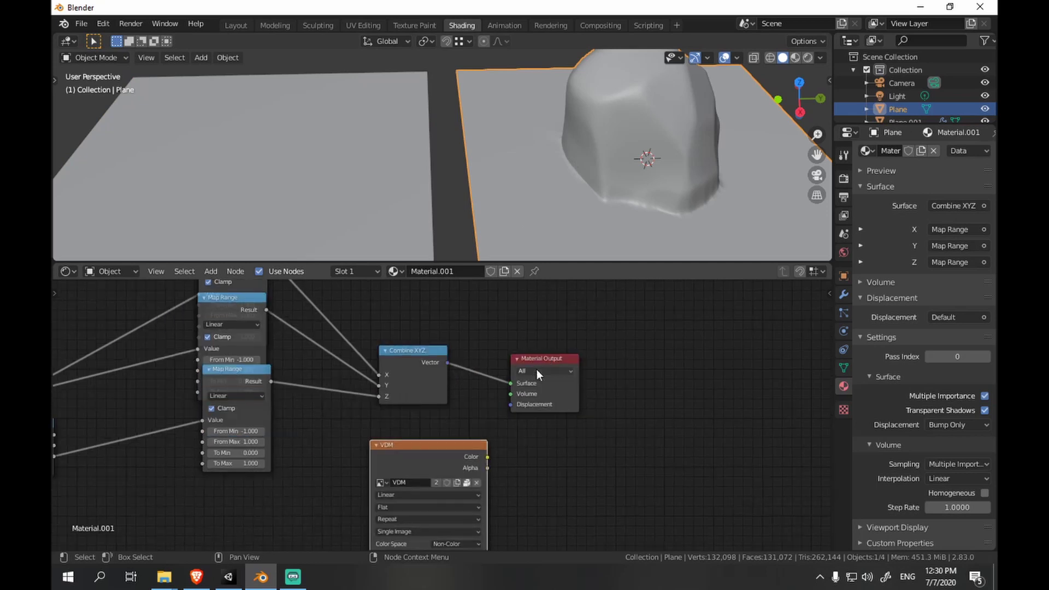
scroll(439, 432, down, 3)
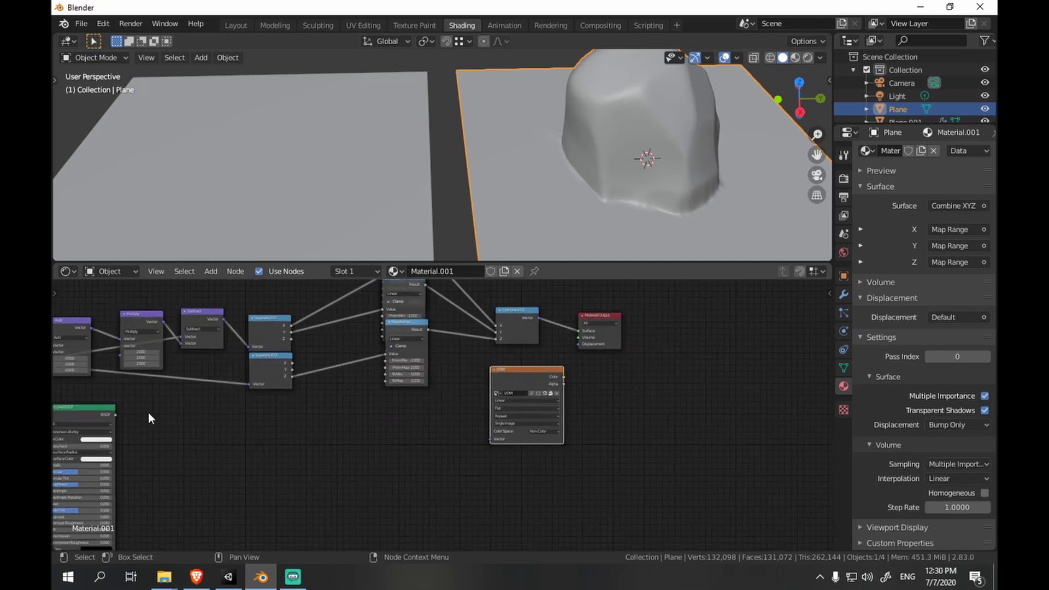
drag(589, 330, 582, 328)
- Compare the displaced plane with the sculpted rock in an enlarged viewport with Rendered shading
key(z)
click(558, 198)
key(ctrl+space)
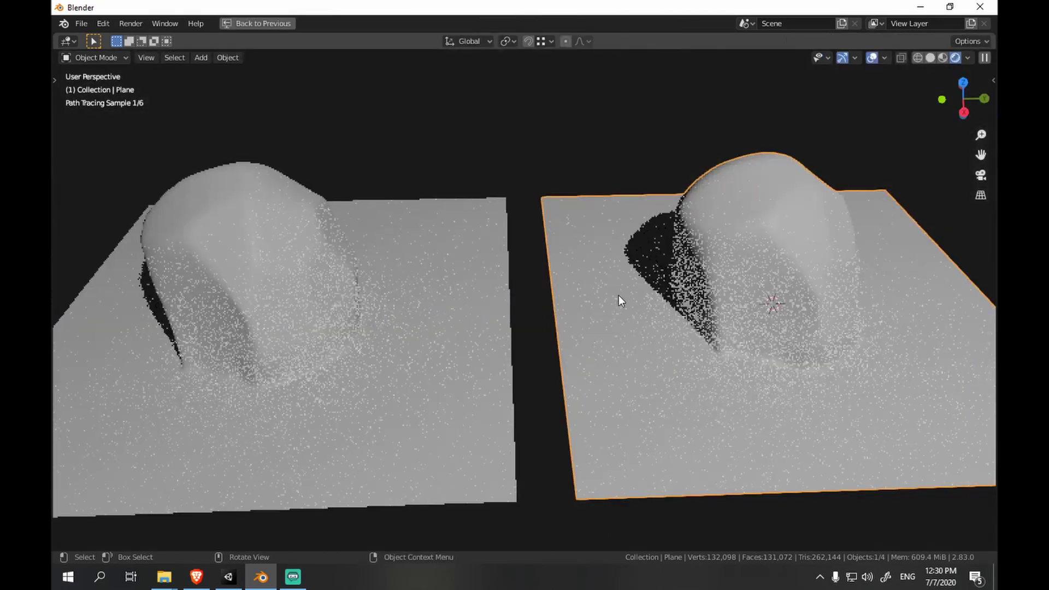
- Compare the displaced plane with the sculpted rock from several sides, and restore the full Shading workspace layout
scroll(581, 339, down, 4)
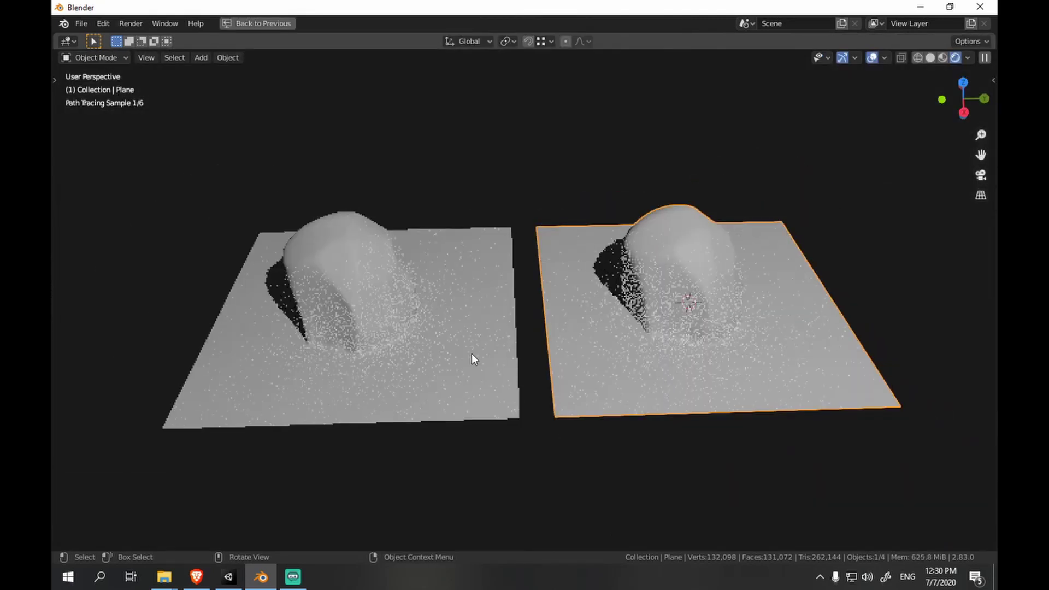
middle_drag(460, 361, 689, 346)
middle_drag(592, 336, 653, 339)
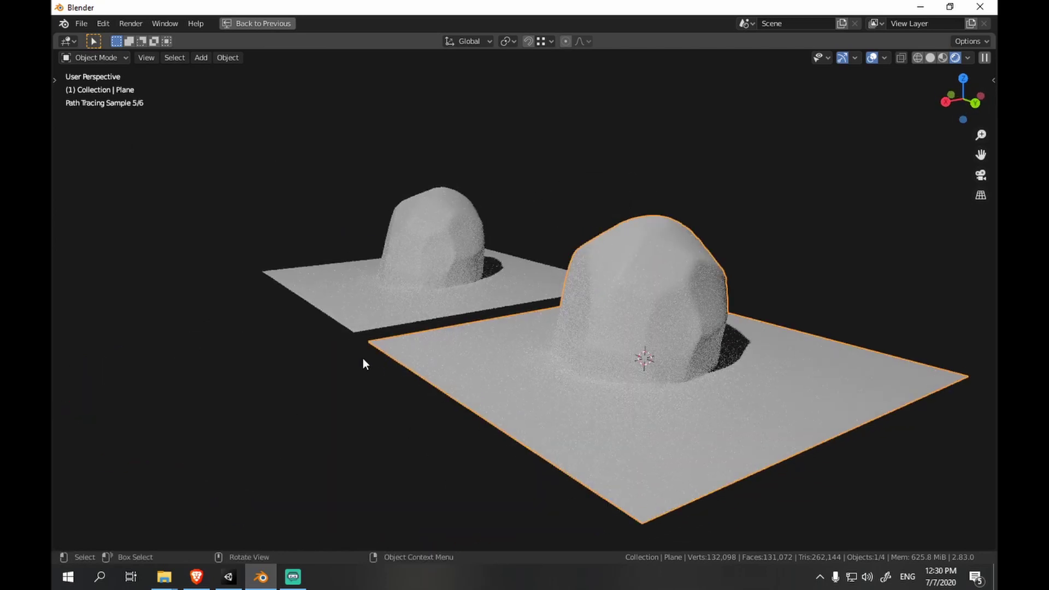
middle_drag(363, 358, 497, 364)
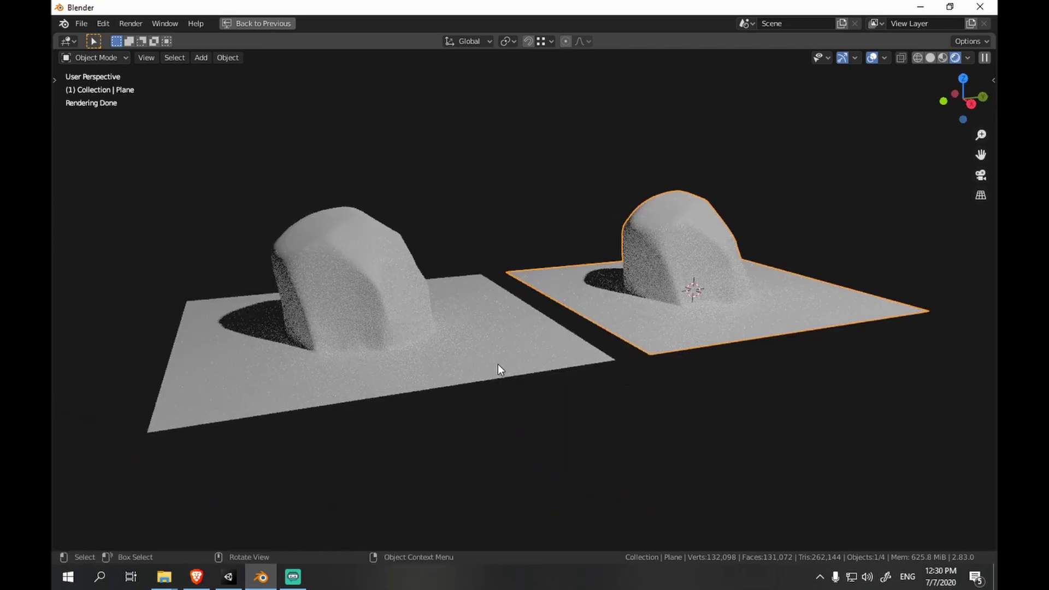
key(ctrl+space)
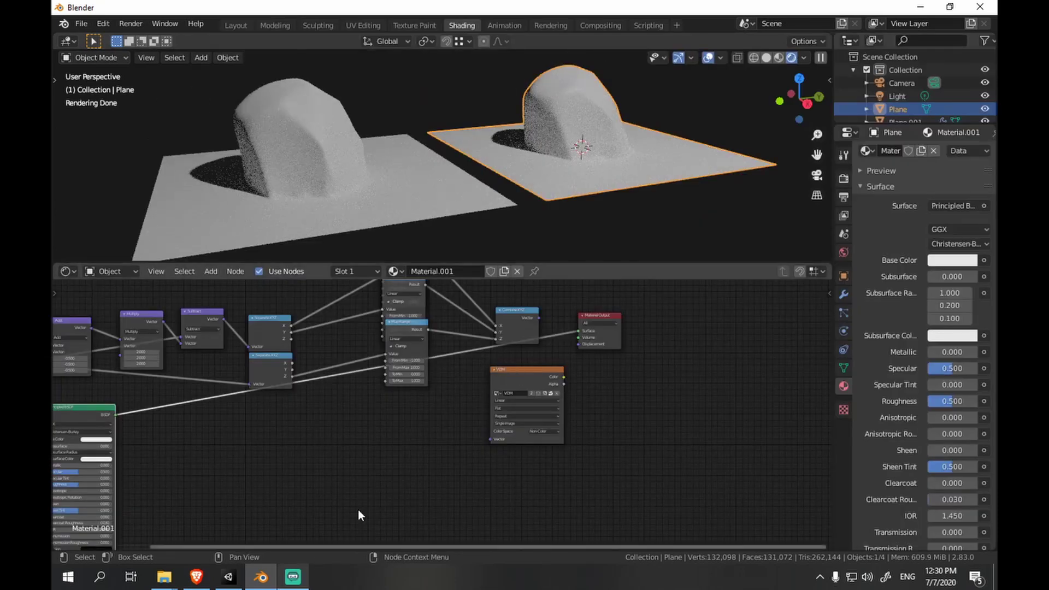
click(293, 577)
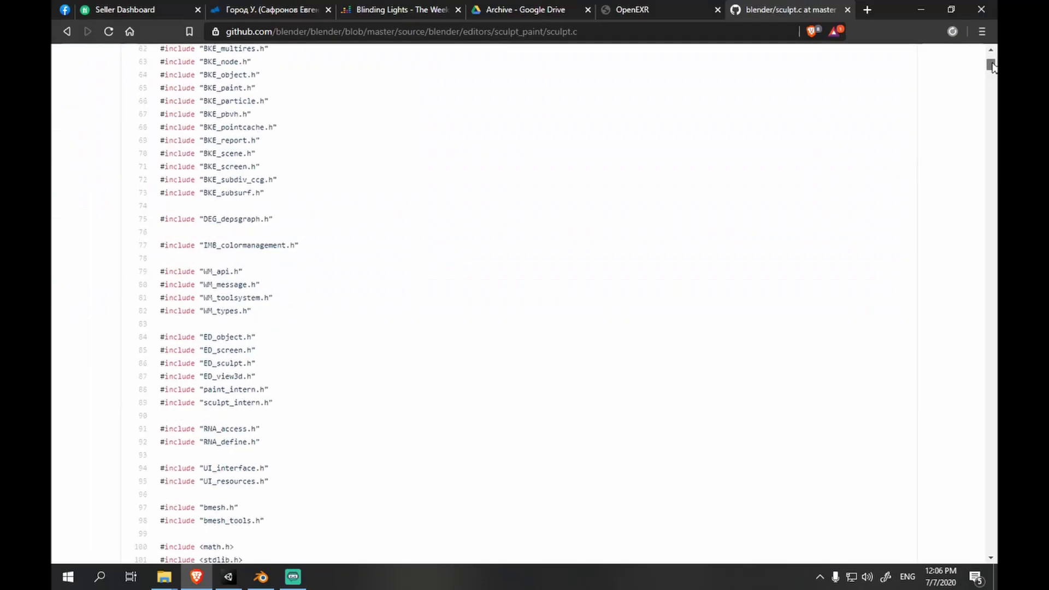
- Skim Blender's sculpt.c source file on GitHub in the web browser from the include lines to the end
drag(988, 63, 994, 550)
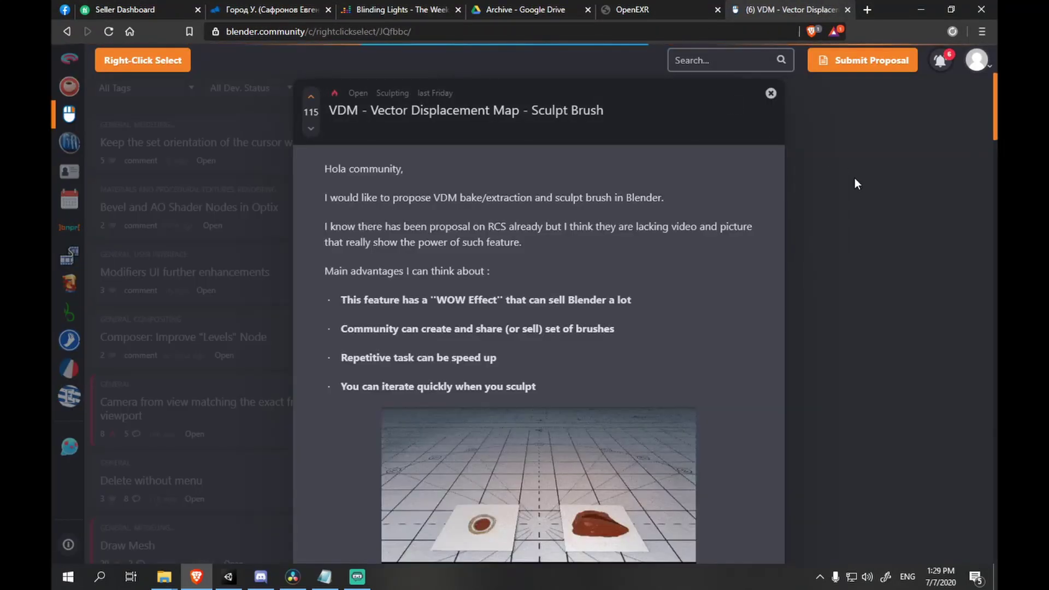
- Look through the "VDM - Vector Displacement Map - Sculpt Brush" proposal on Right-Click Select, including its example images and comments
scroll(743, 241, down, 9)
scroll(758, 236, down, 18)
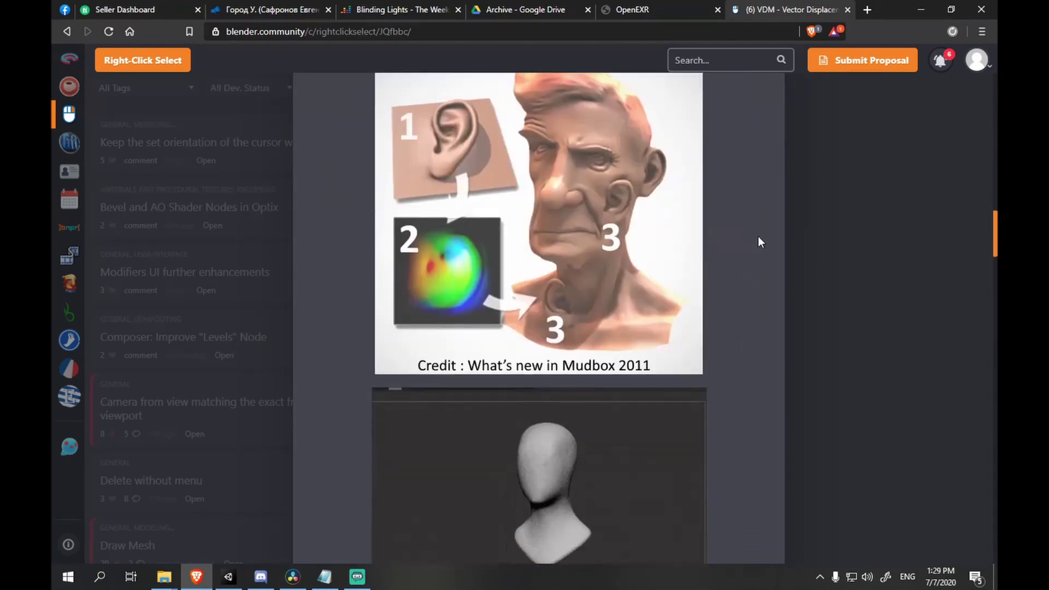
scroll(758, 234, down, 20)
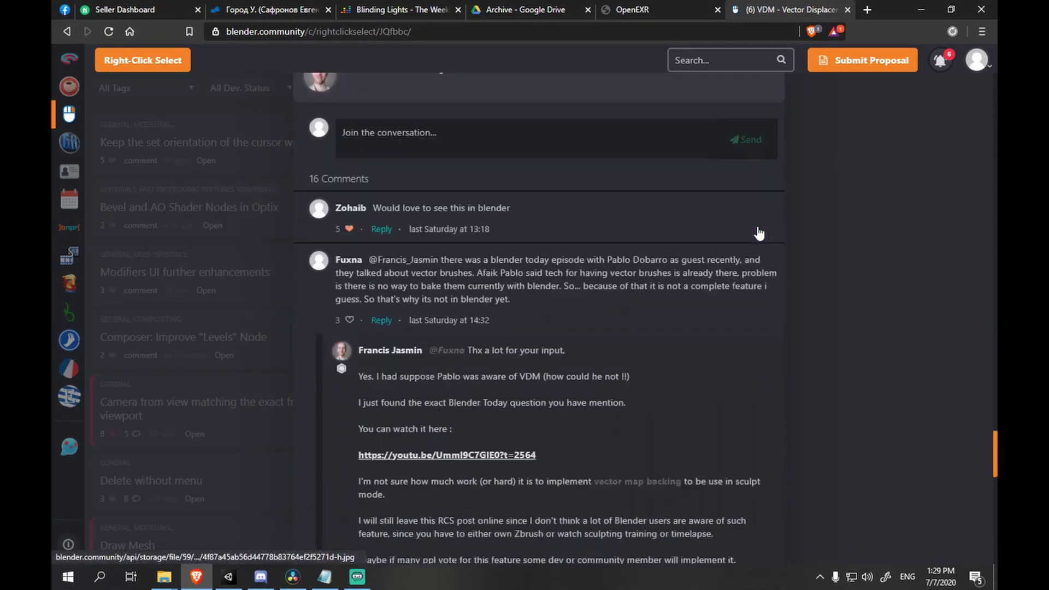